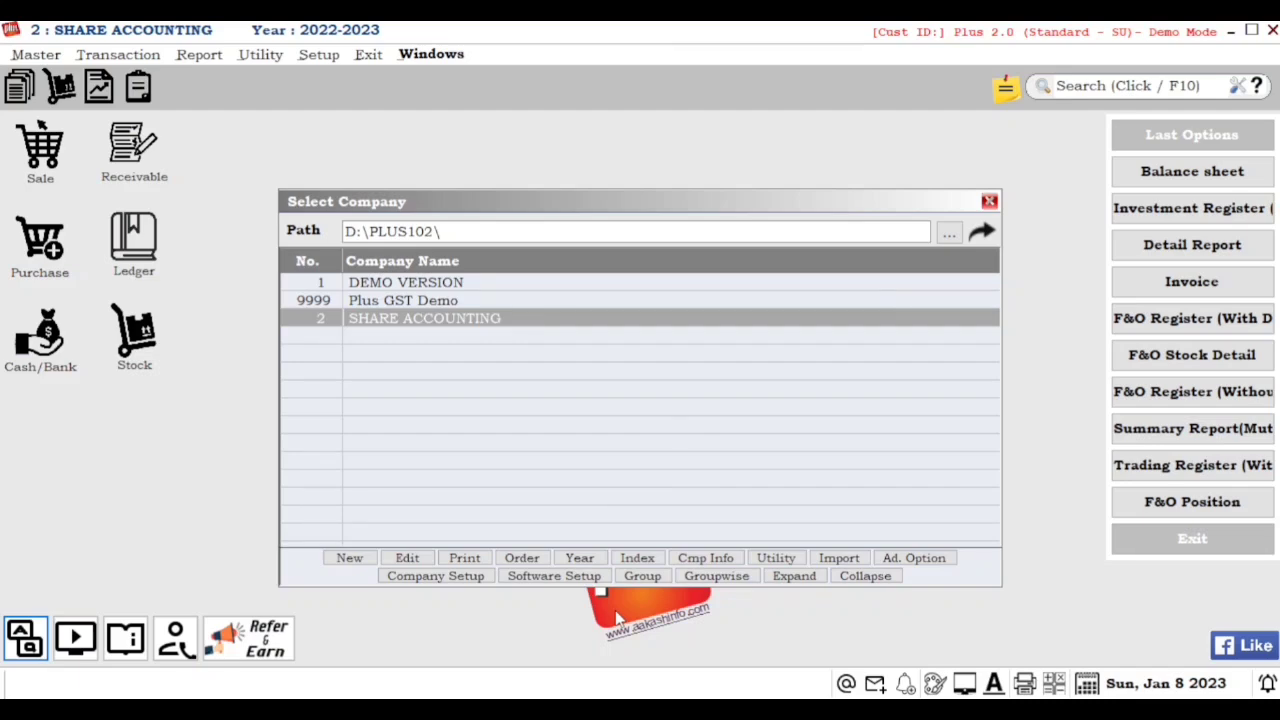
- Dismiss the company selection and start a new share invoice from the Share Entry transactions
key("Escape")
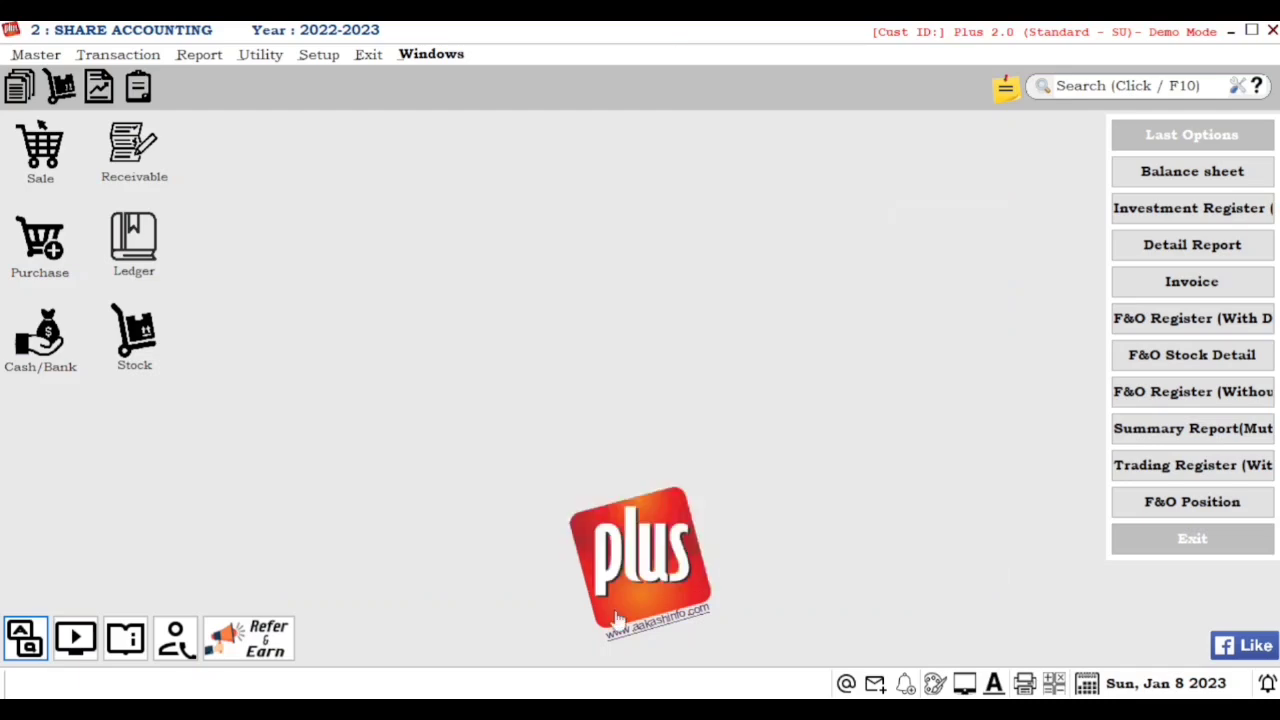
key("alt+t")
key("Up")
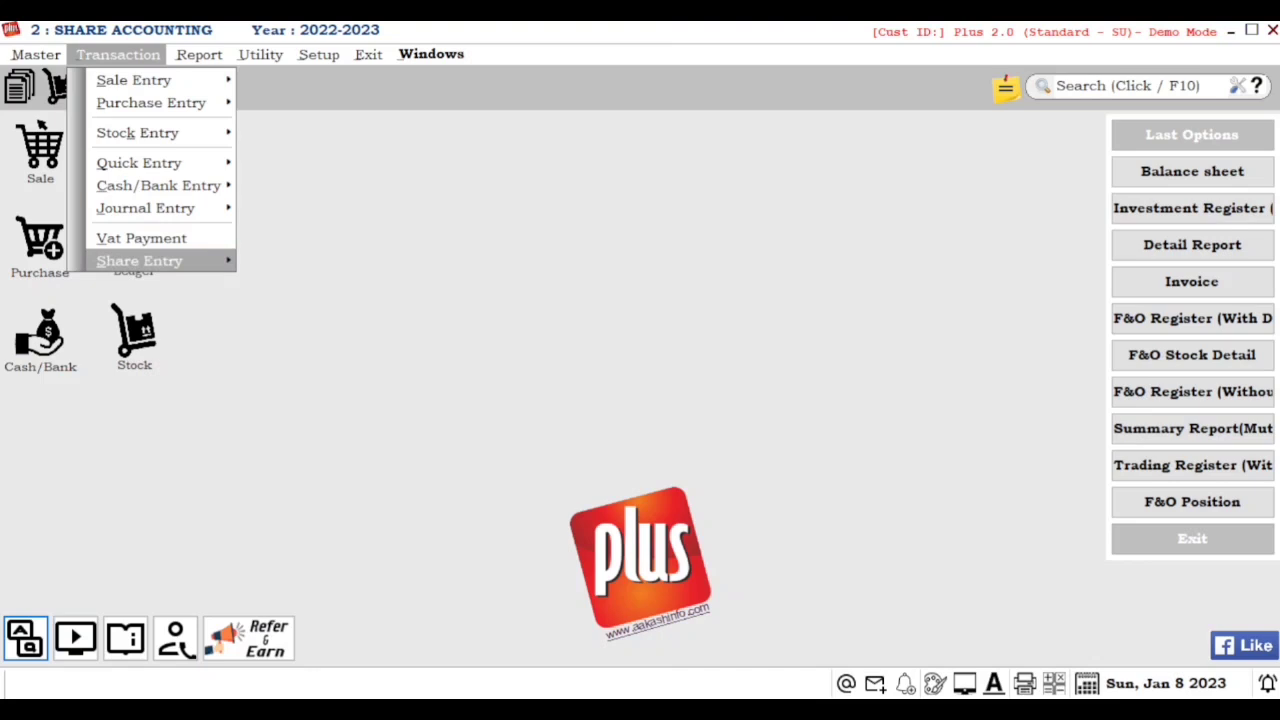
key("Right")
key("Return")
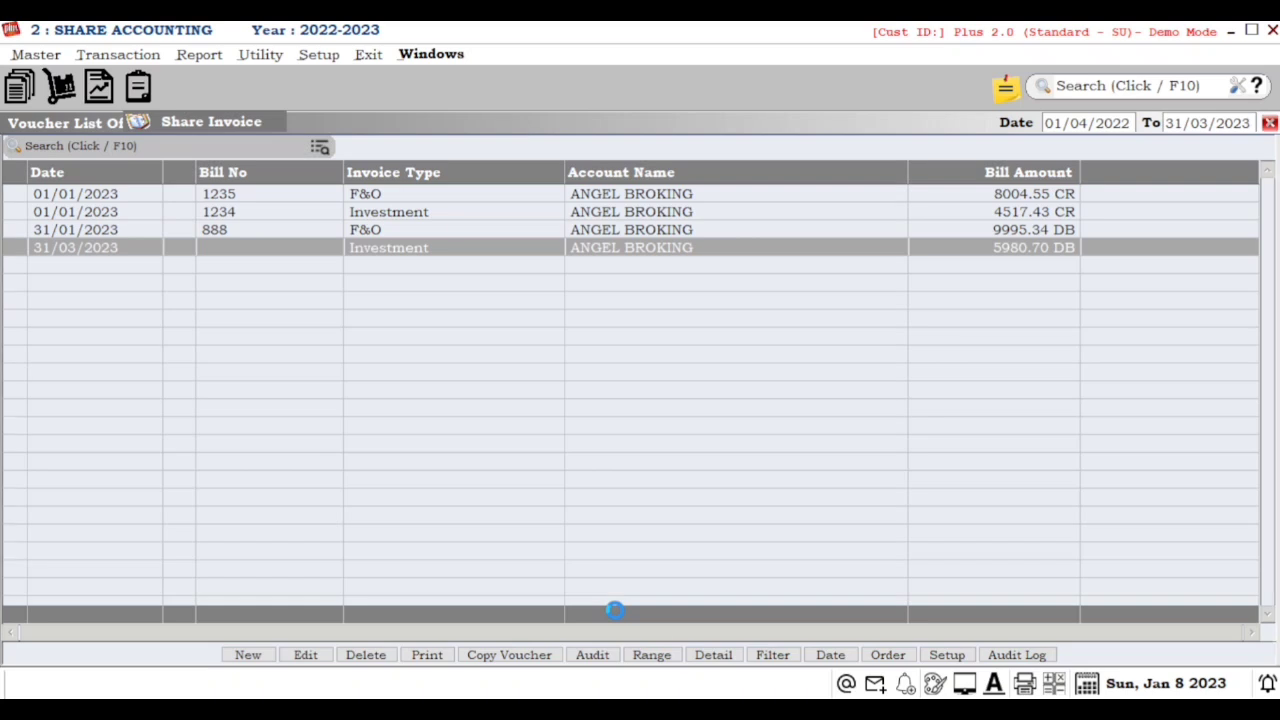
key("Return")
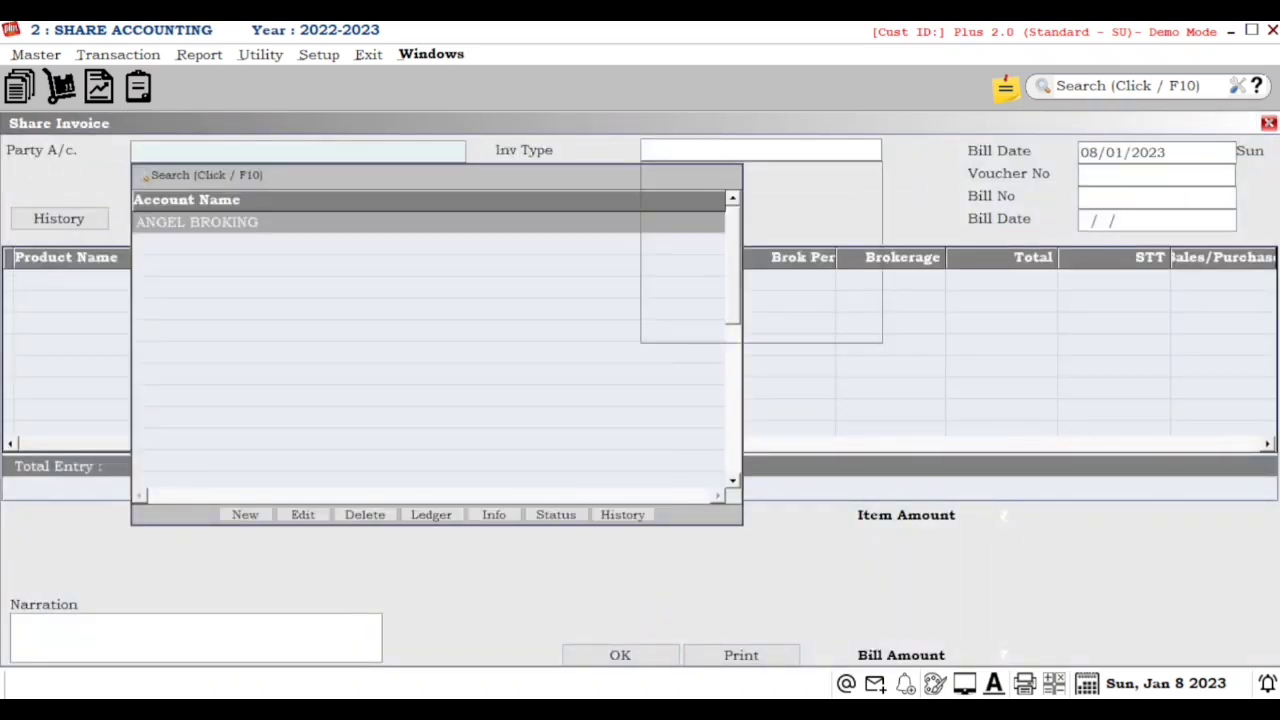
- Choose ANGEL BROKING as the party account, Investment as the invoice type and 08/01/2023 as the bill date
key("Return")
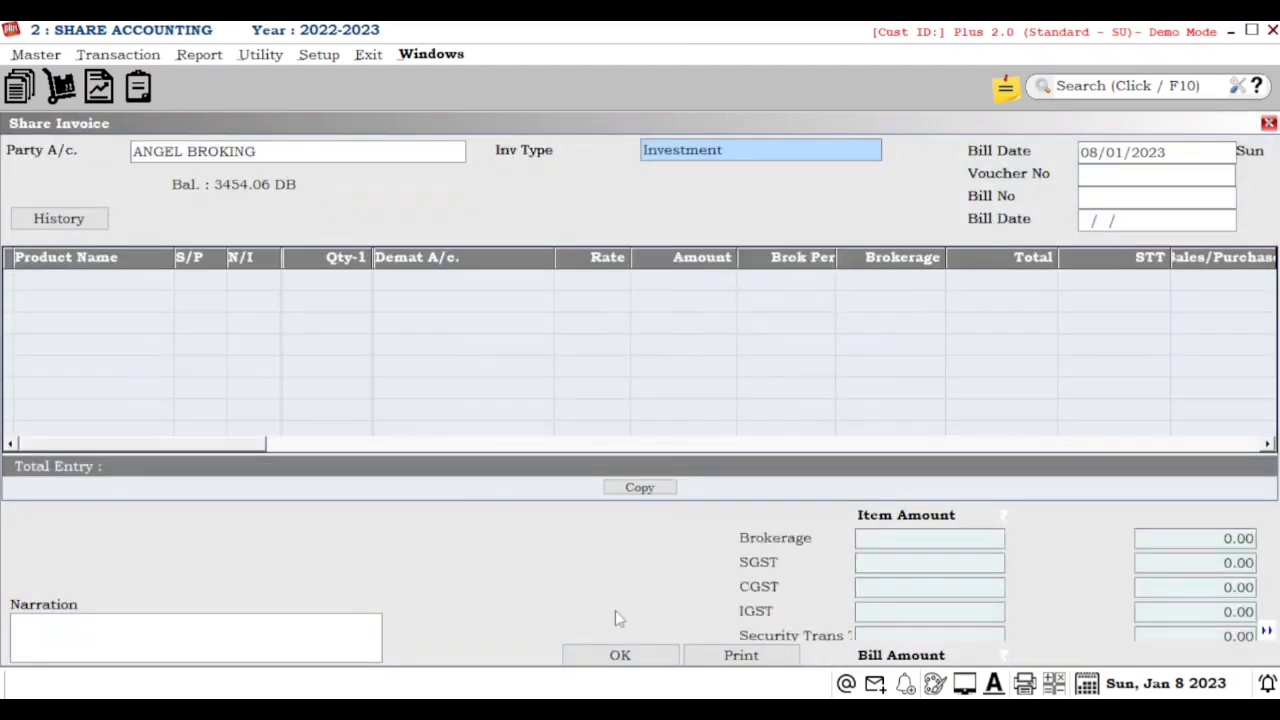
key("Return")
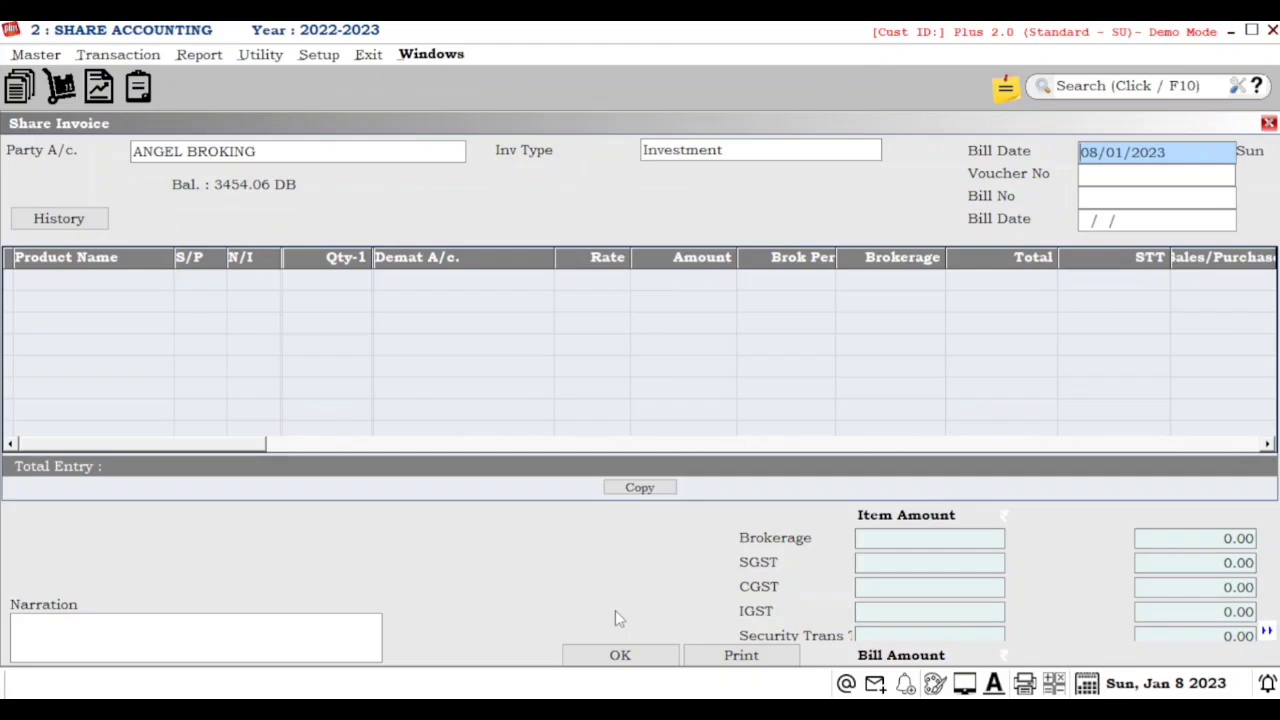
type("08")
key("Return")
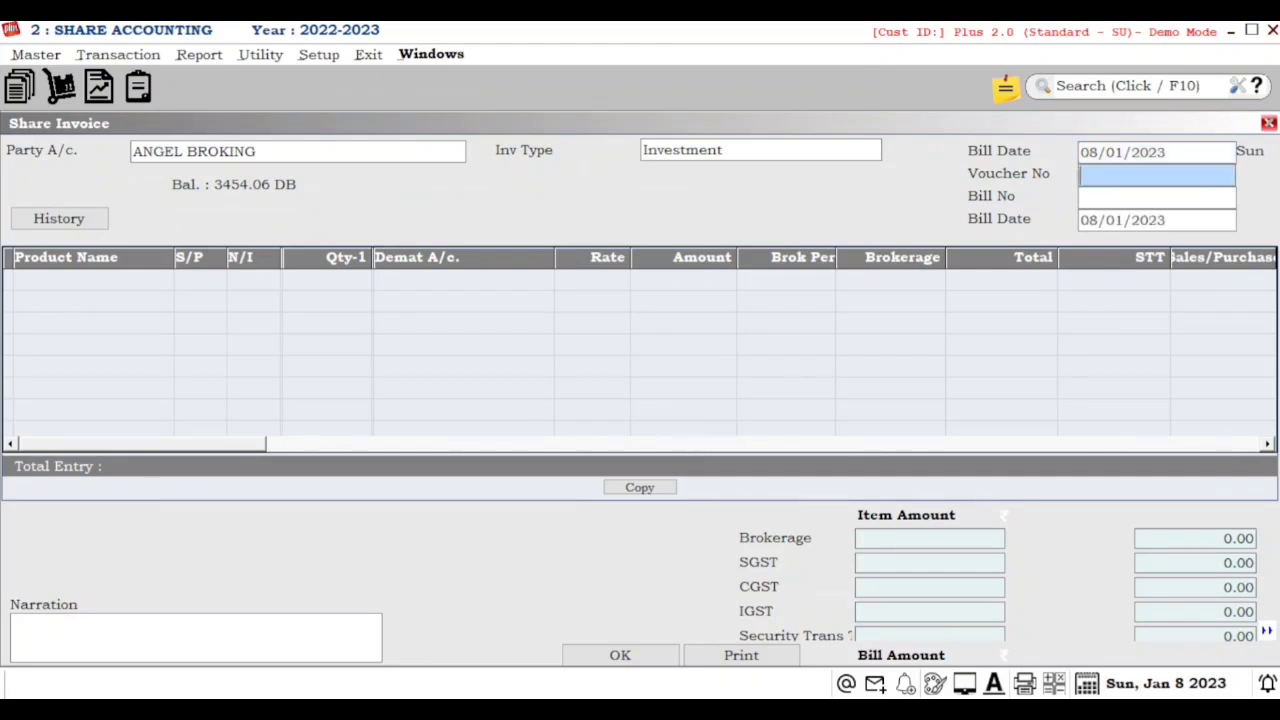
- Enter voucher number 12 and bill number 123, and accept 08/01/2023 as the bill's own date
type("12")
key("Return")
type("123")
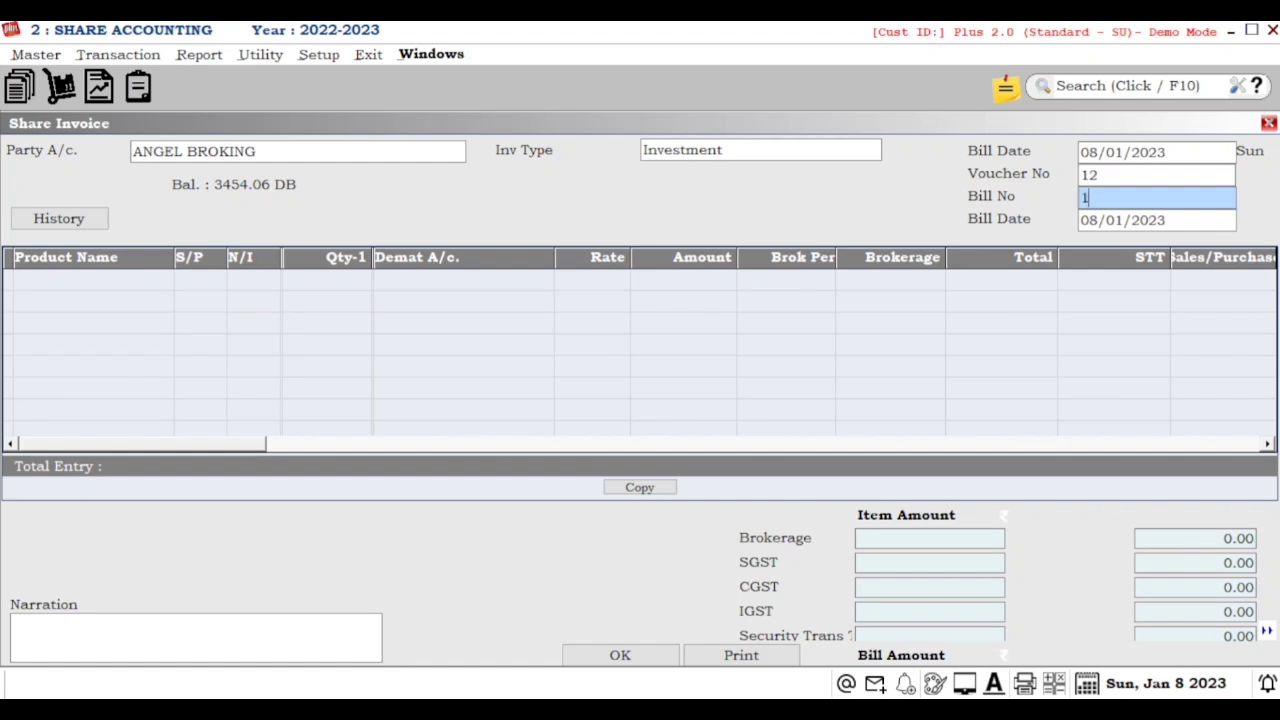
key("Return")
key("Return")
- Start a new product for the first invoice row, named TATA STEEL with tax class GST 18
key("Return")
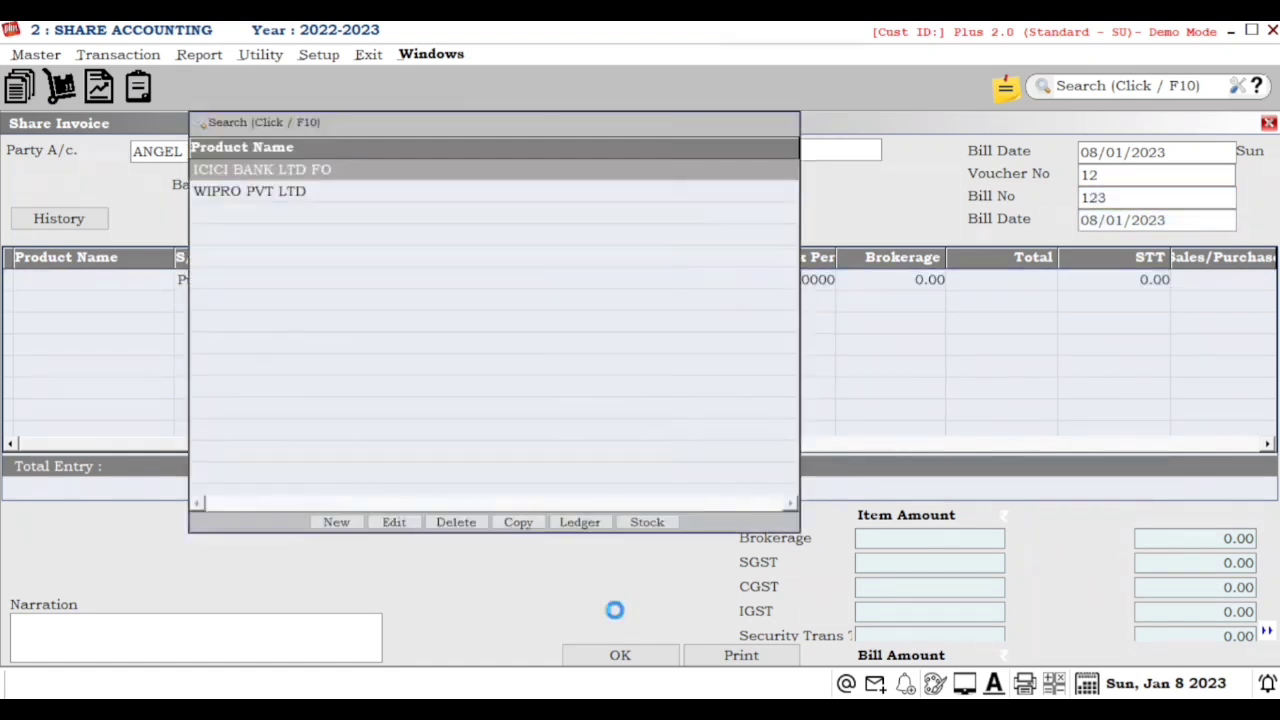
left_click(333, 522)
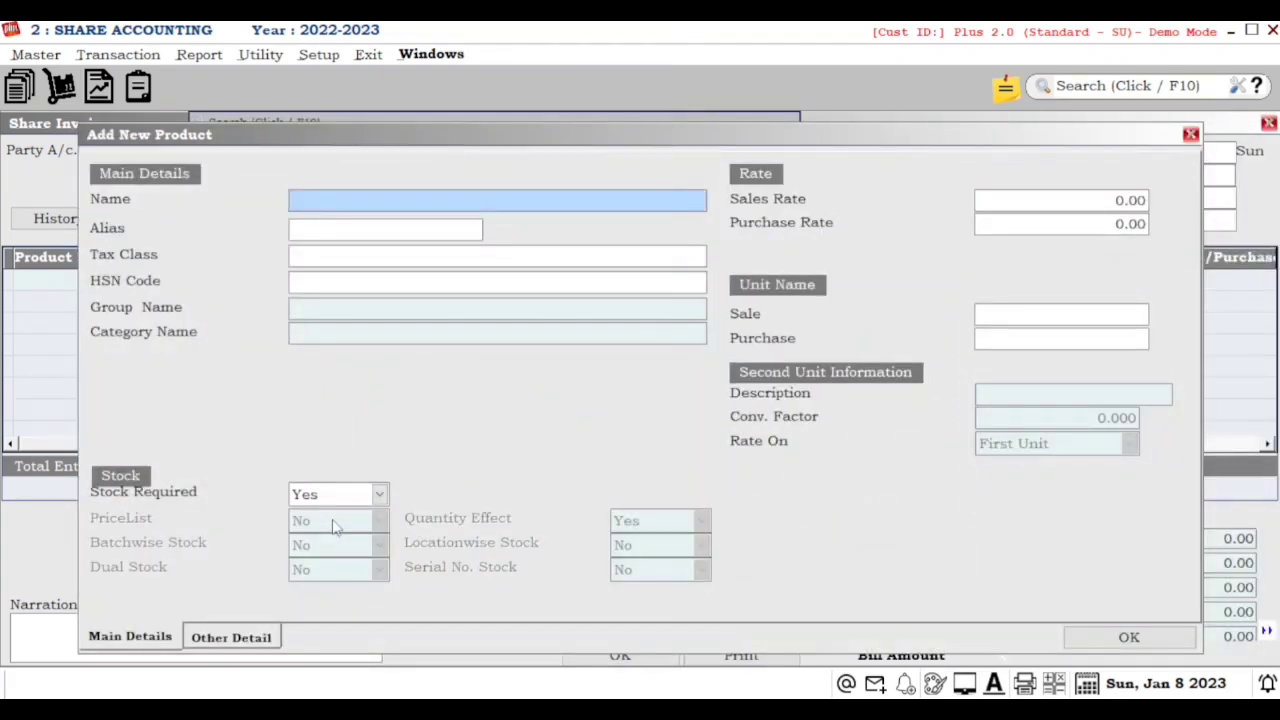
type("TATA STEEL")
key("Return")
key("Return")
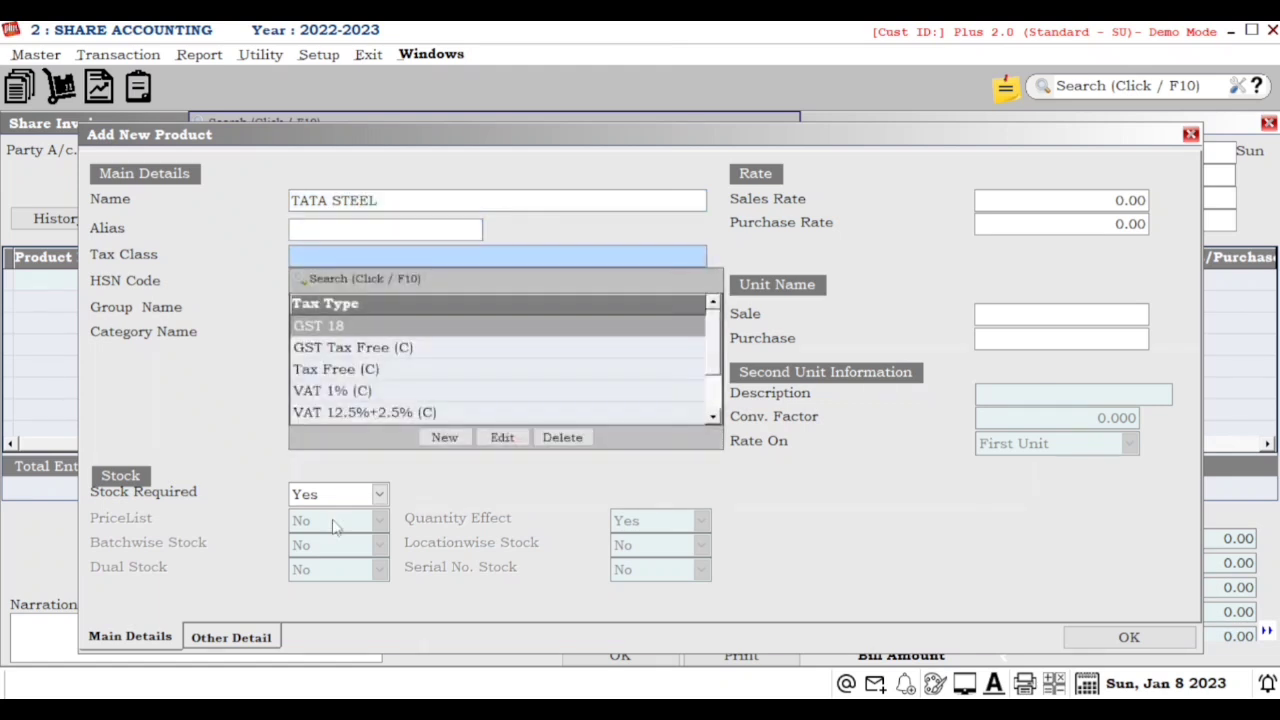
key("Return")
key("Return")
key("Return")
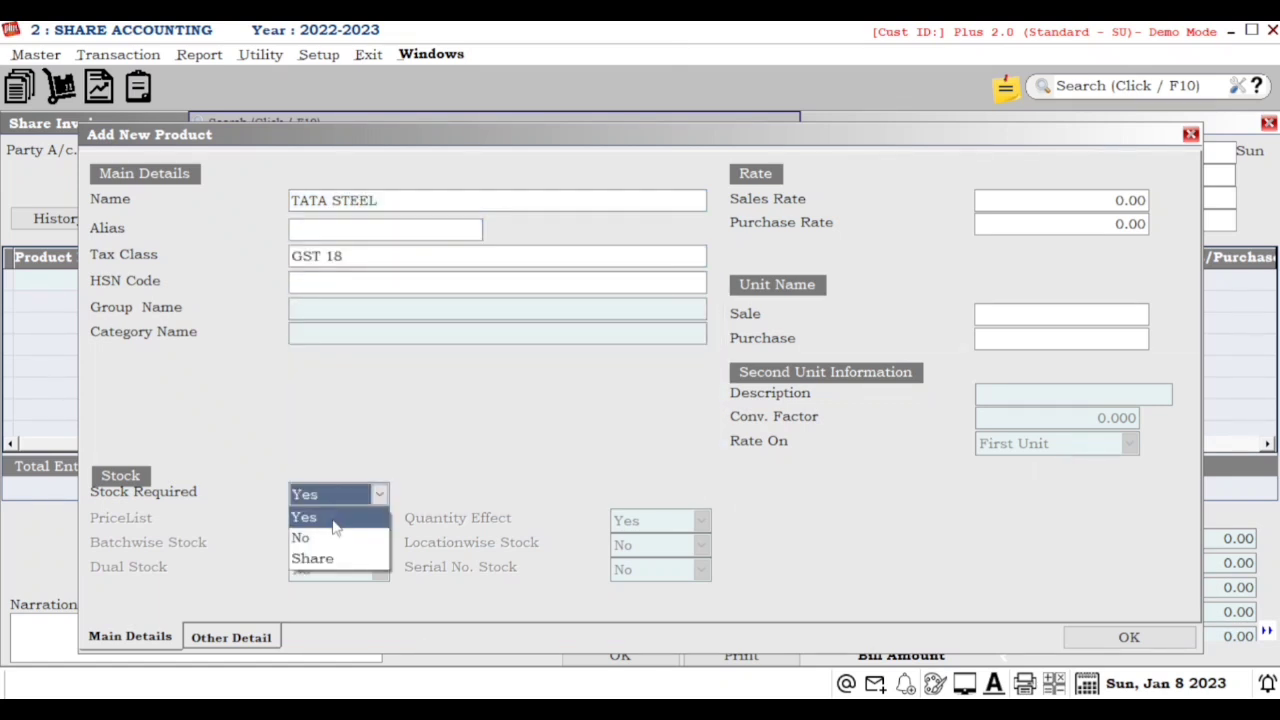
- Set the product's stock requirement to Share, with the investment entry type and product type Fifo
key("Down")
key("Down")
key("Return")
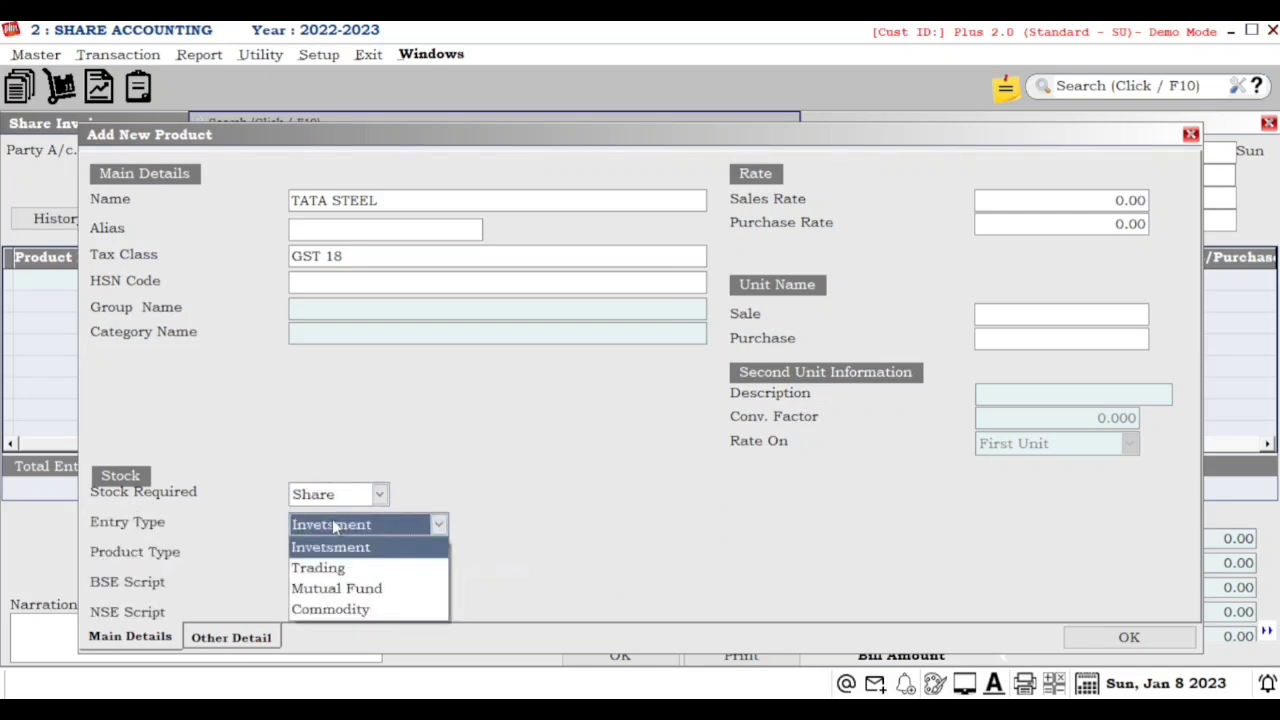
key("Return")
key("Return")
key("Return")
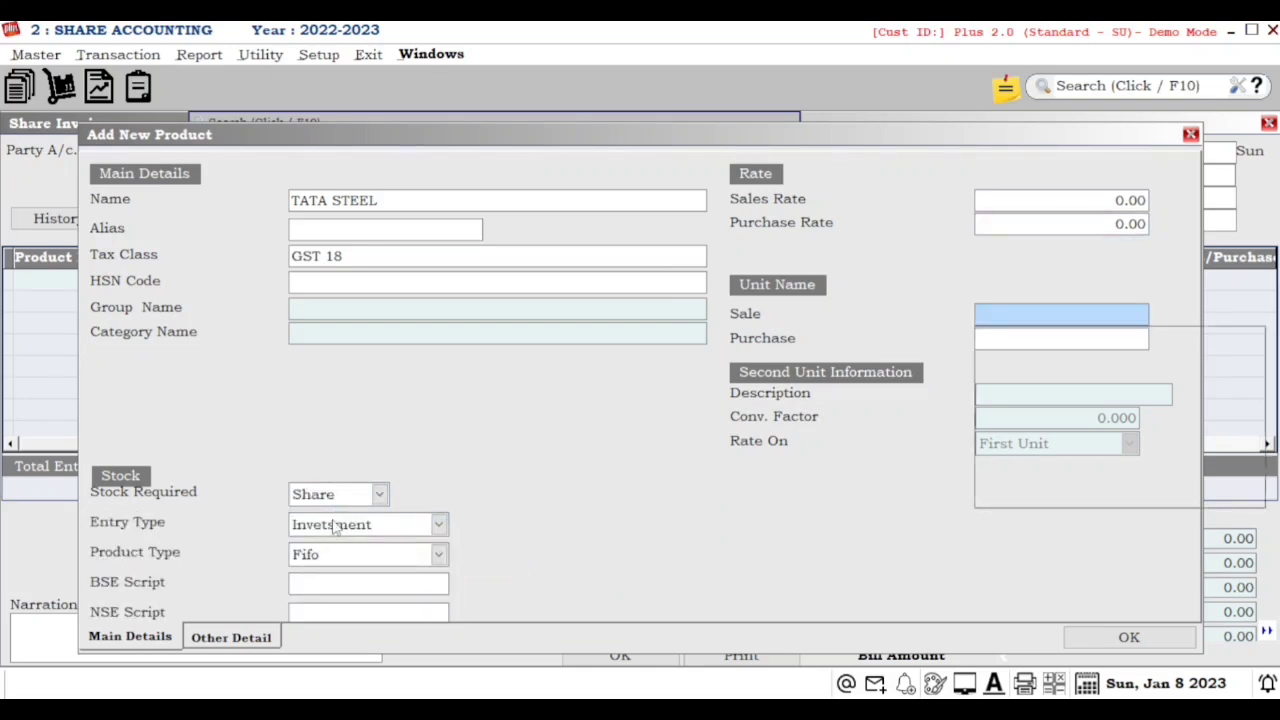
- Set both the sale and purchase units of TATA STEEL to OTH-OTHERS and save the product
type("O")
key("Return")
type("O")
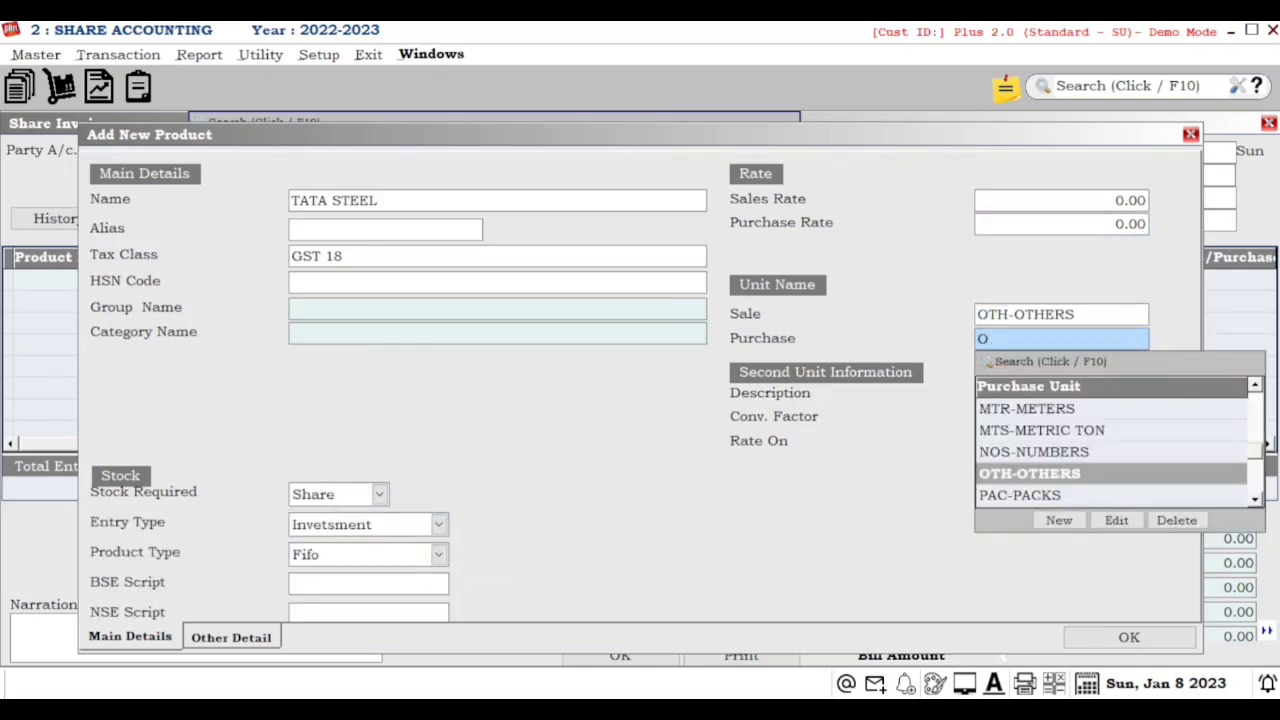
key("Return")
key("Return")
key("Return")
key("Return")
key("Return")
key("Return")
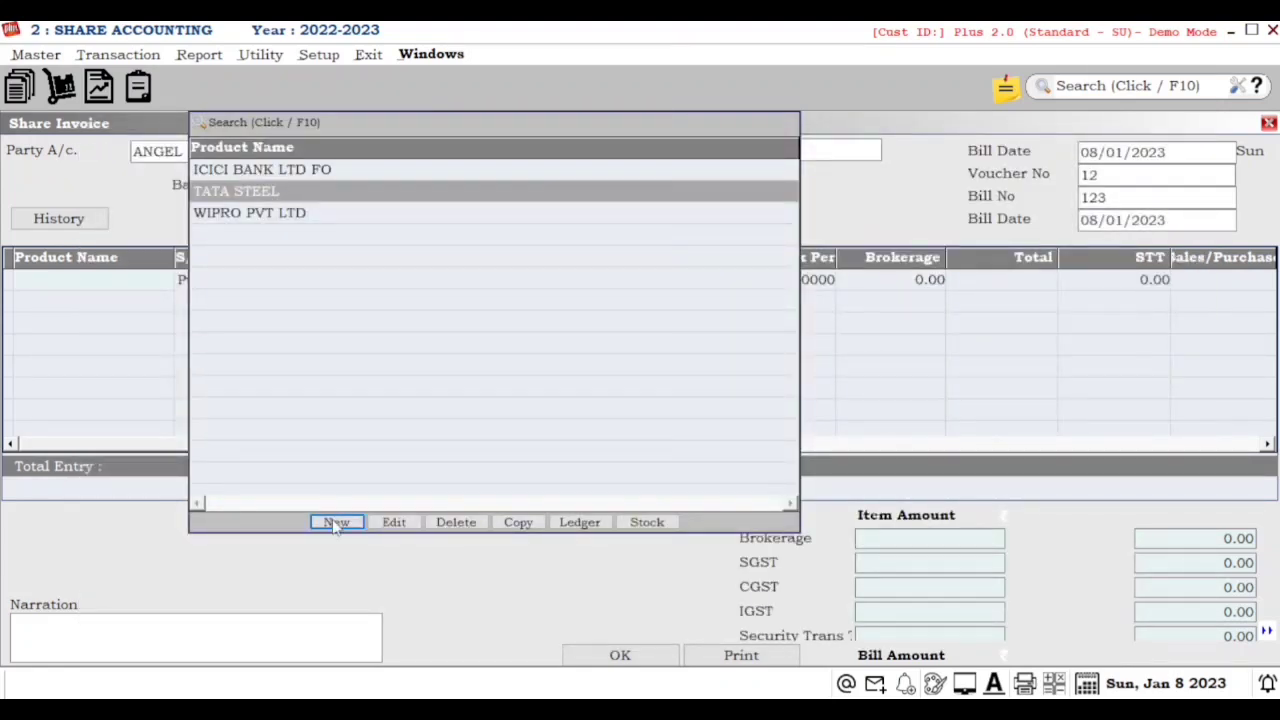
- Select TATA STEEL for the first invoice row and mark it as an intraday purchase
key("Return")
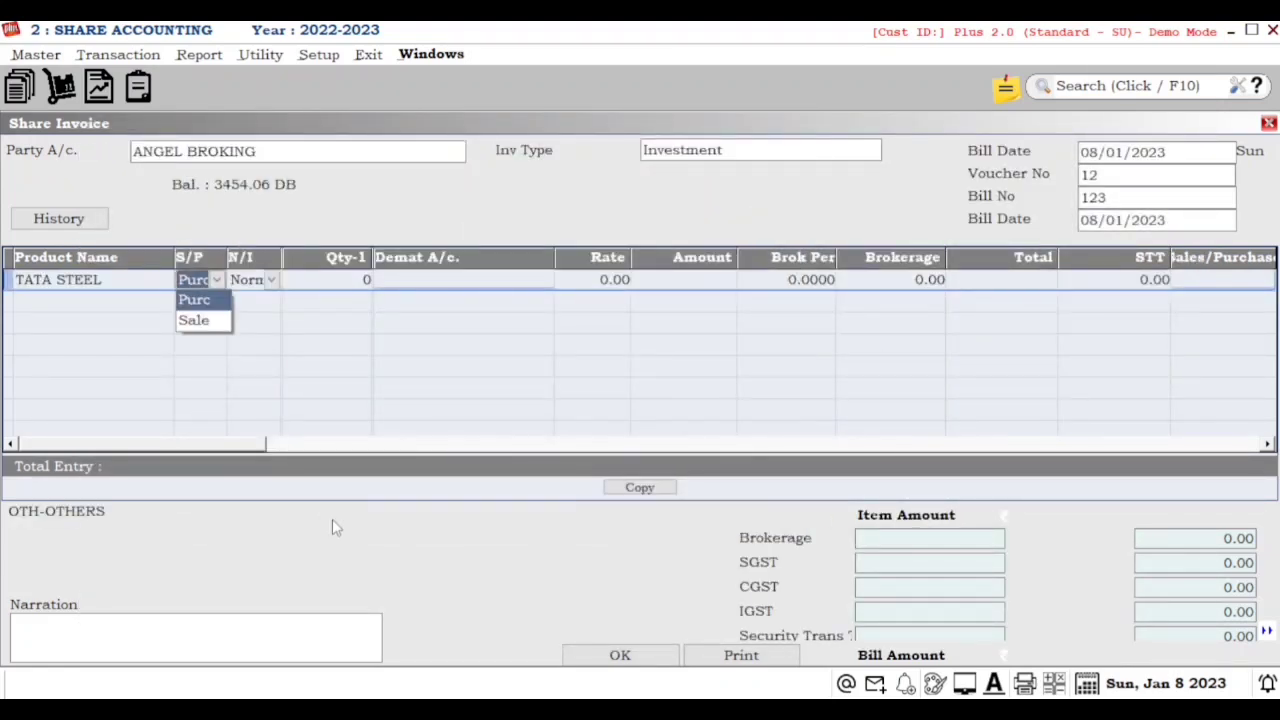
key("Return")
key("Down")
key("Return")
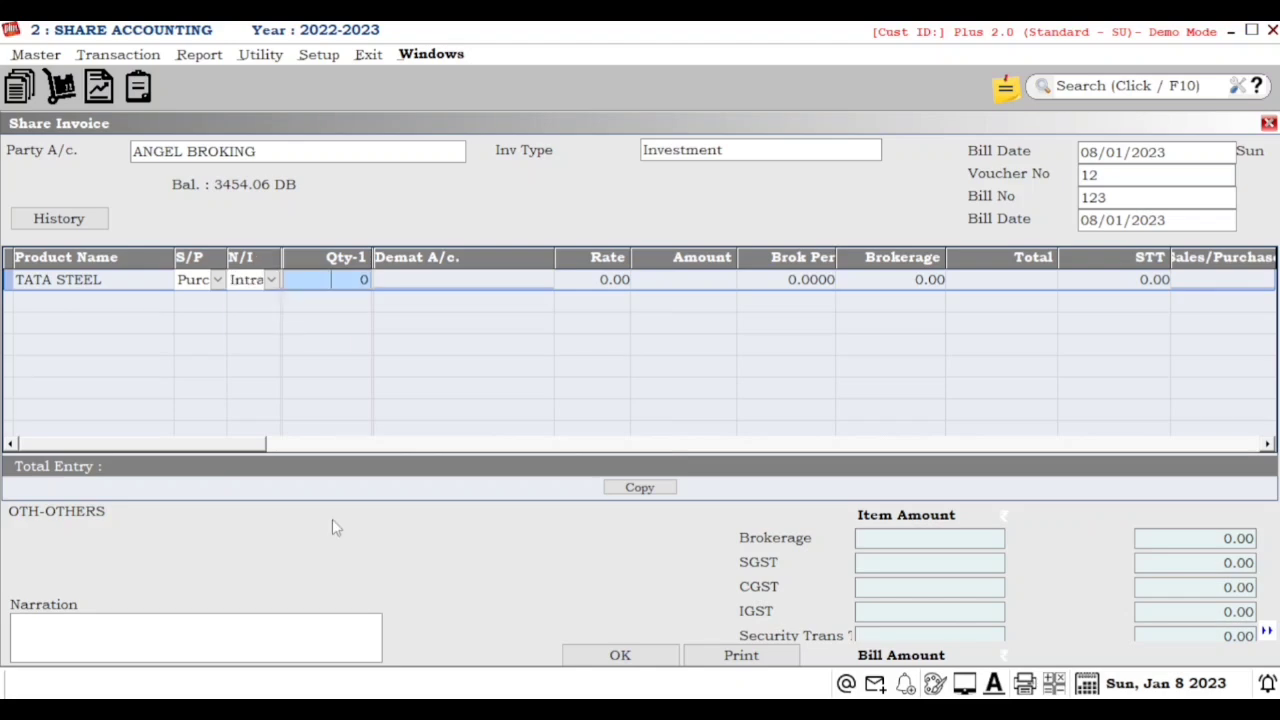
- Enter quantity 10, rate 100 and brokerage 20 for the TATA STEEL purchase, and continue to its expense entry
type("10")
key("Return")
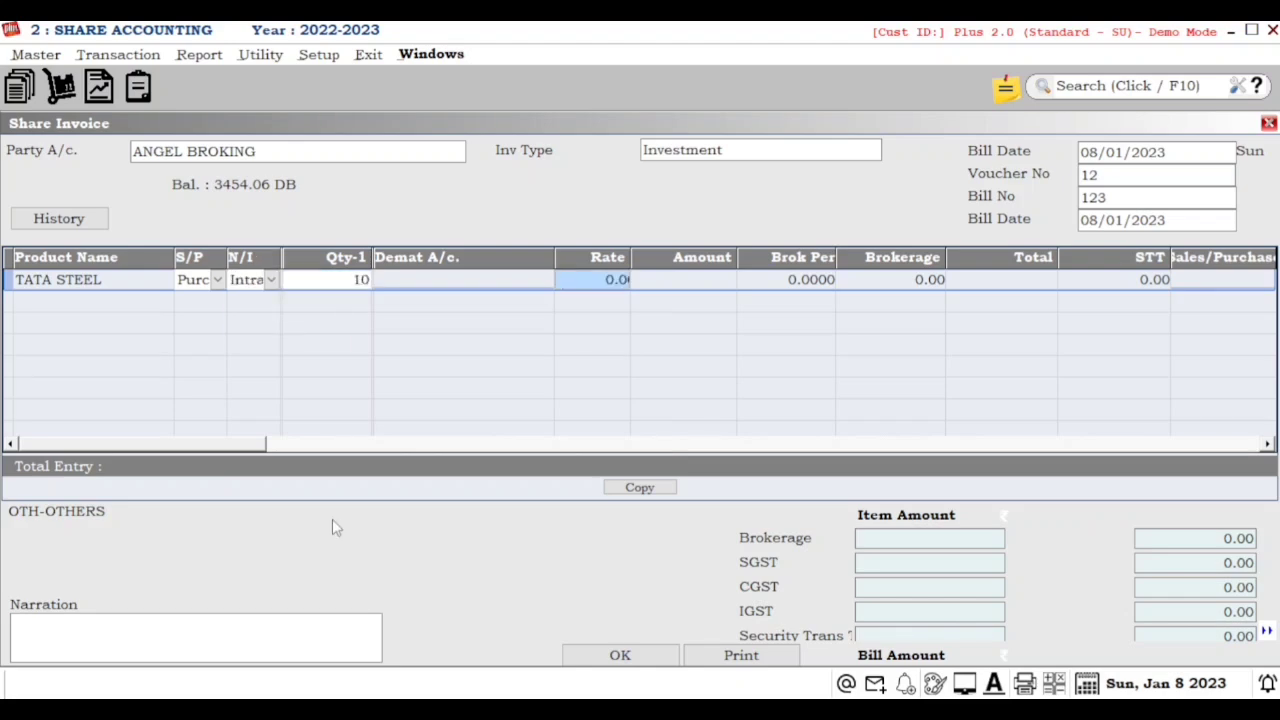
type("100")
key("Return")
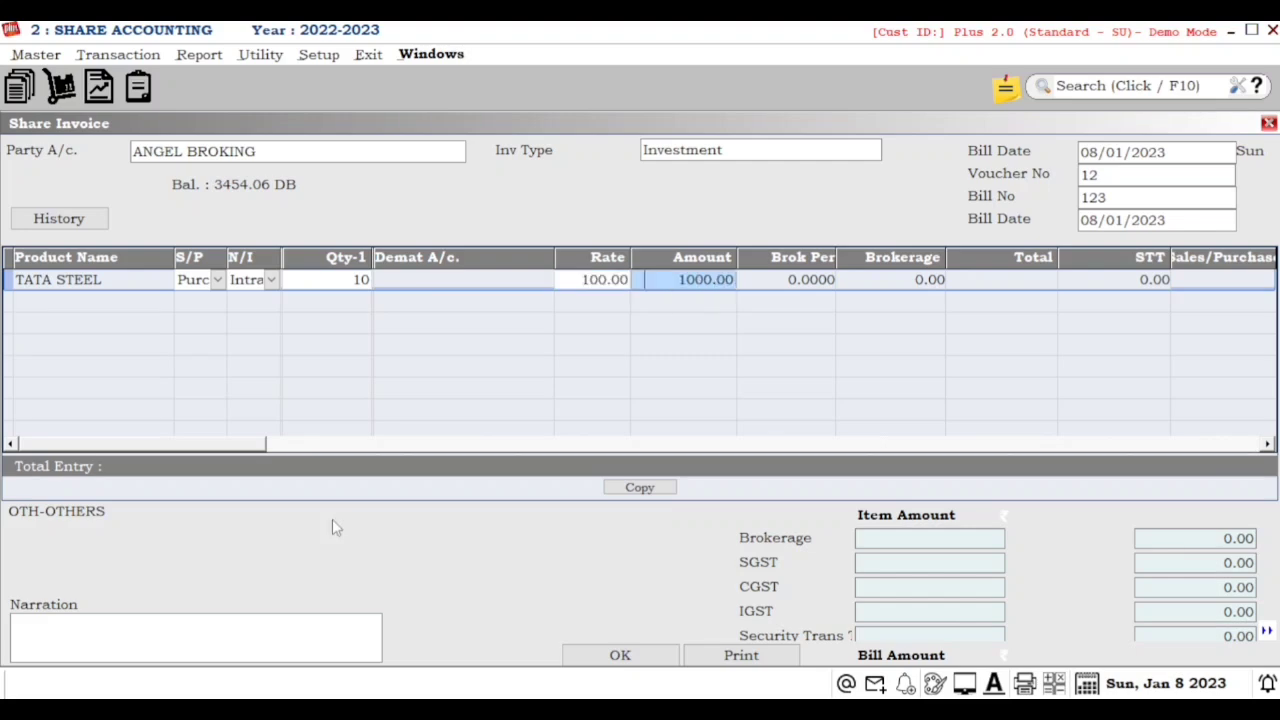
key("Return")
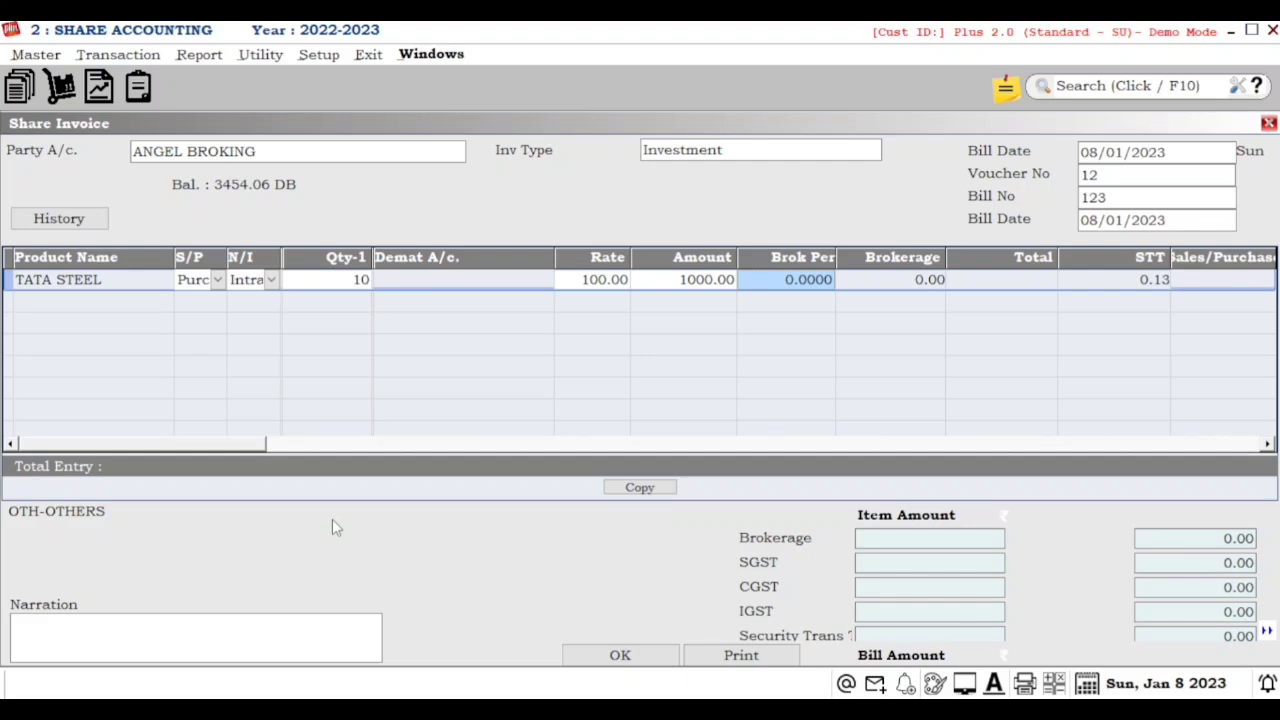
key("Return")
type("20")
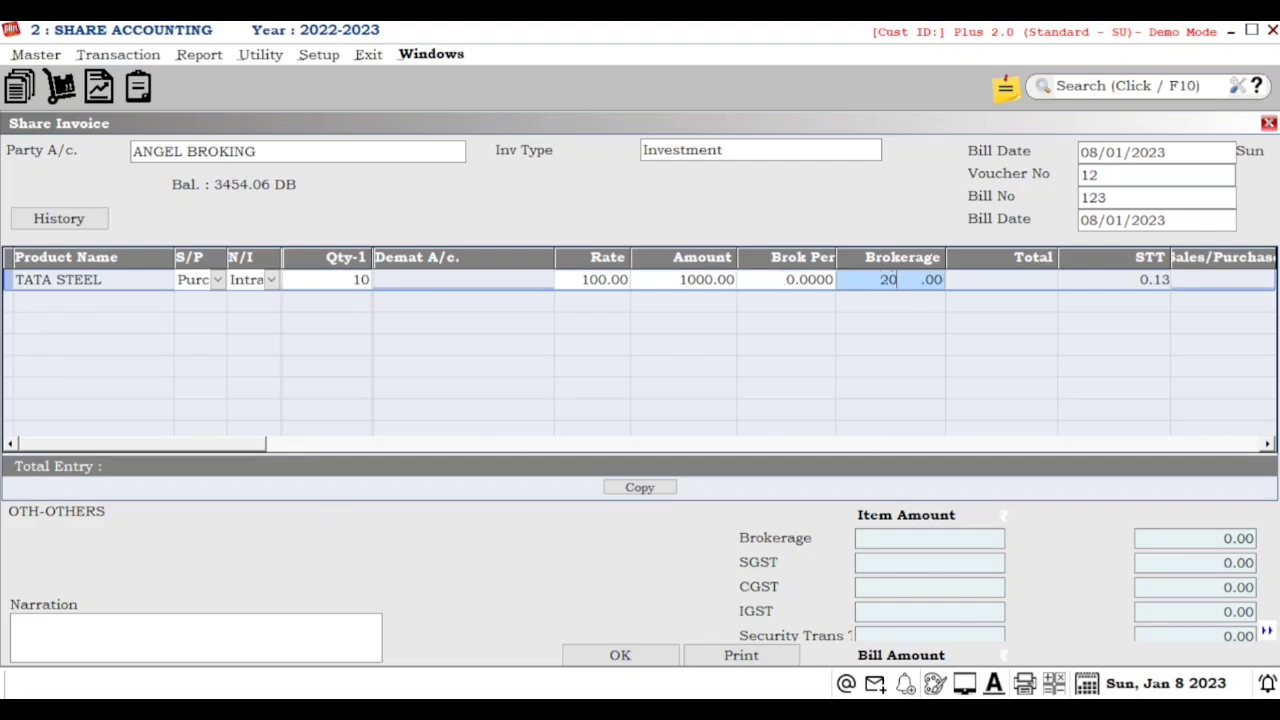
key("Return")
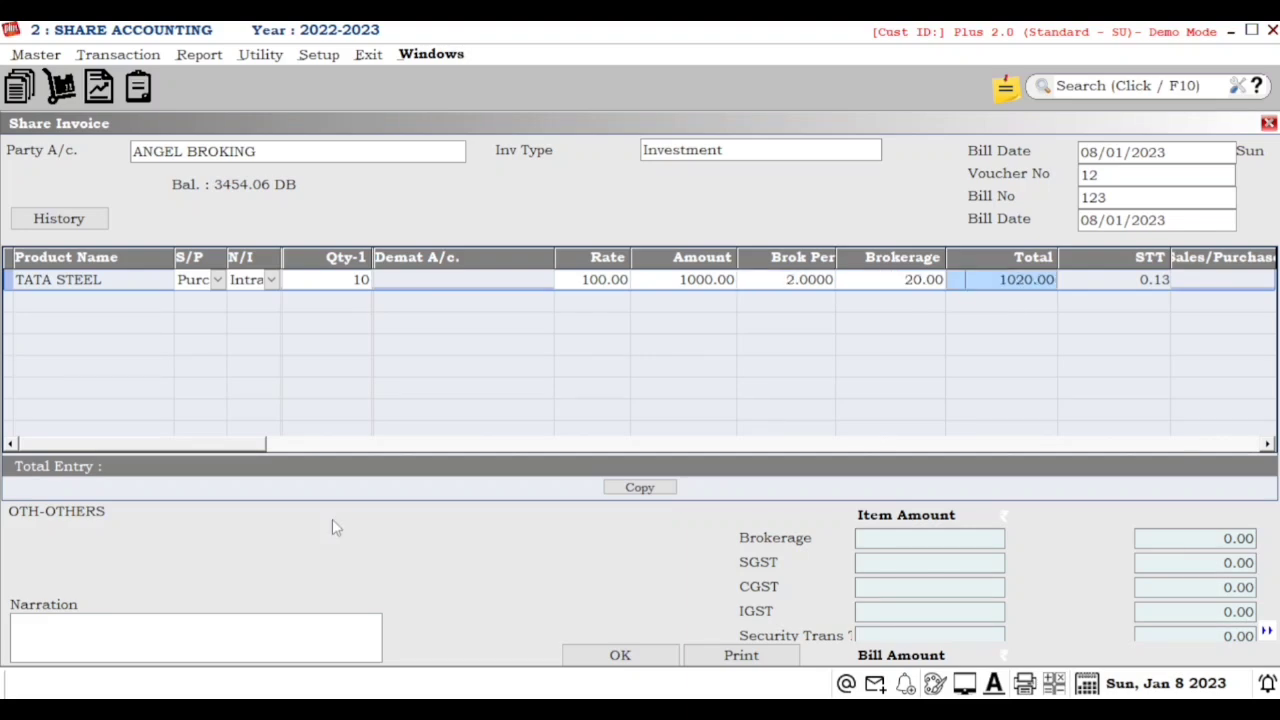
key("Return")
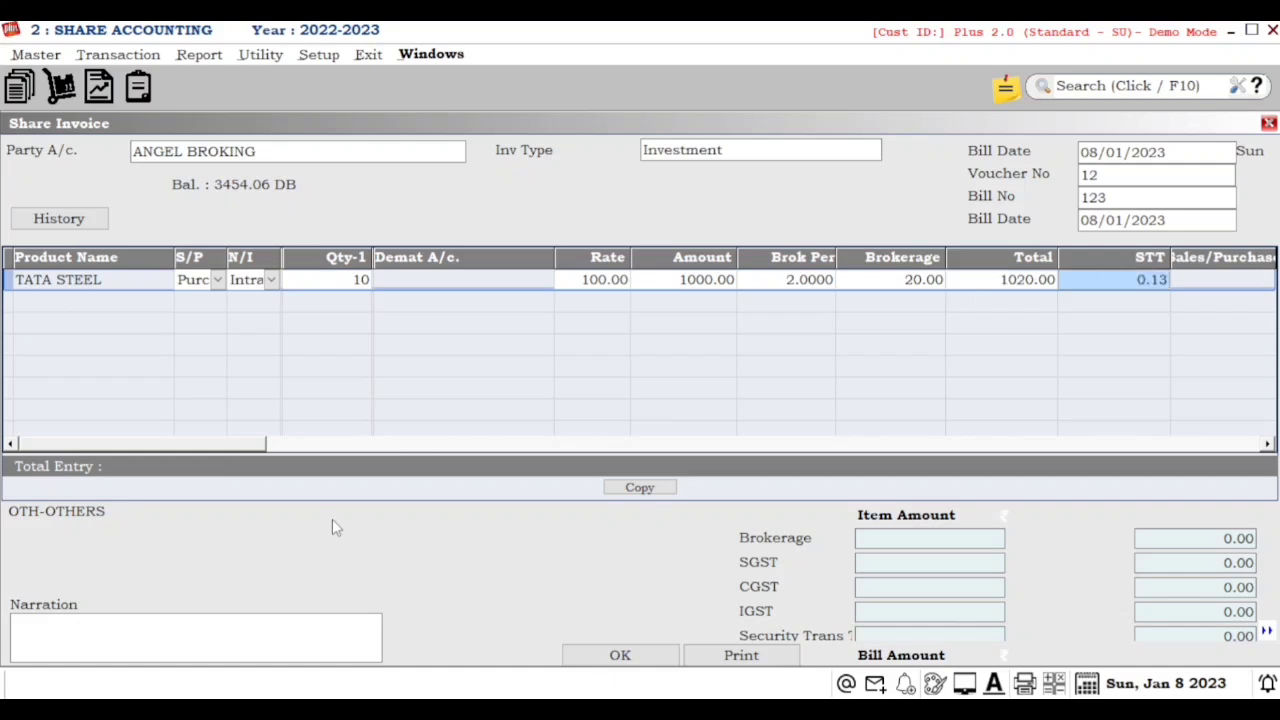
key("Return")
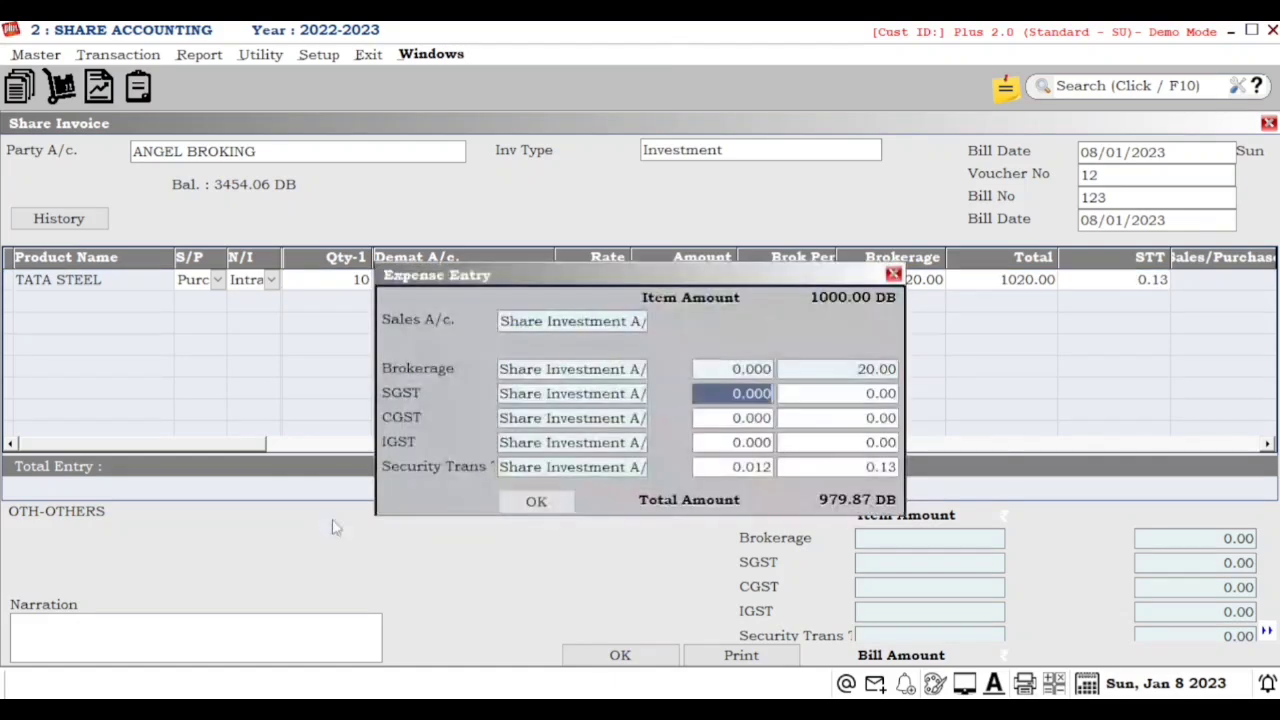
- Set the SGST and CGST rates to 9 percent in the expense entry
type("9")
key("Return")
key("Return")
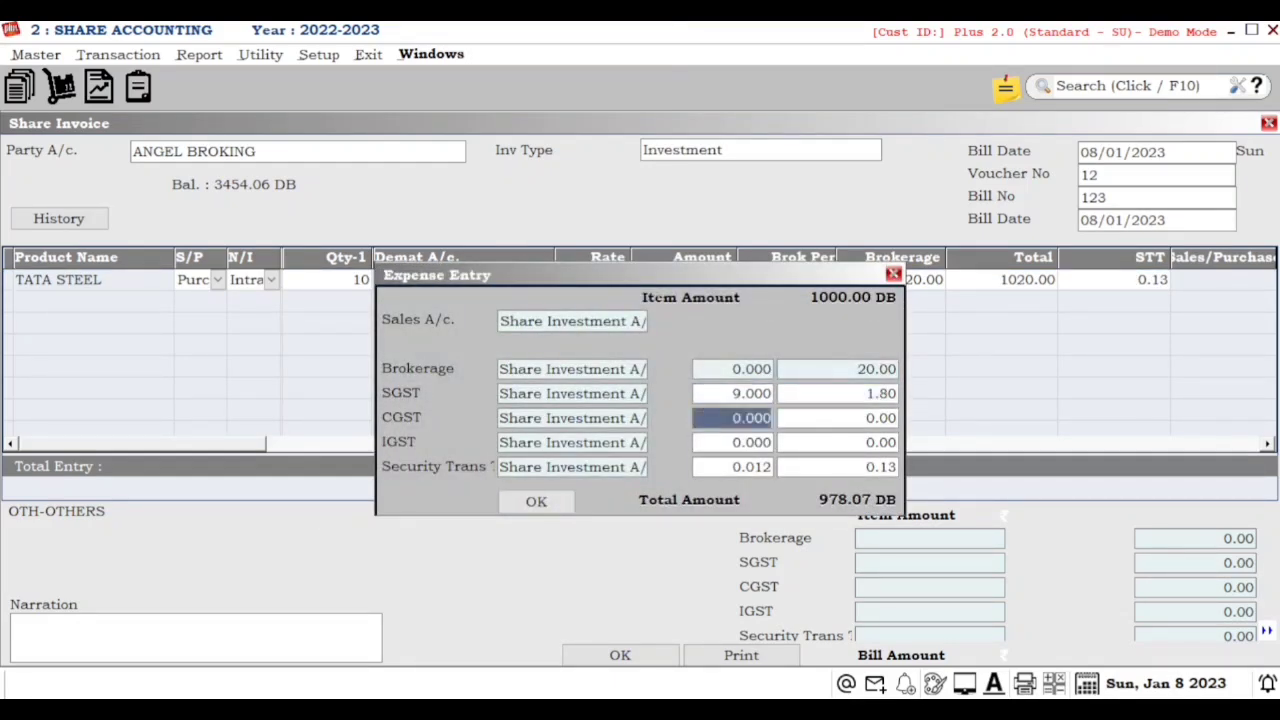
type("9")
key("Return")
- Set the CGST amount to 1 in the expense entry
type("9")
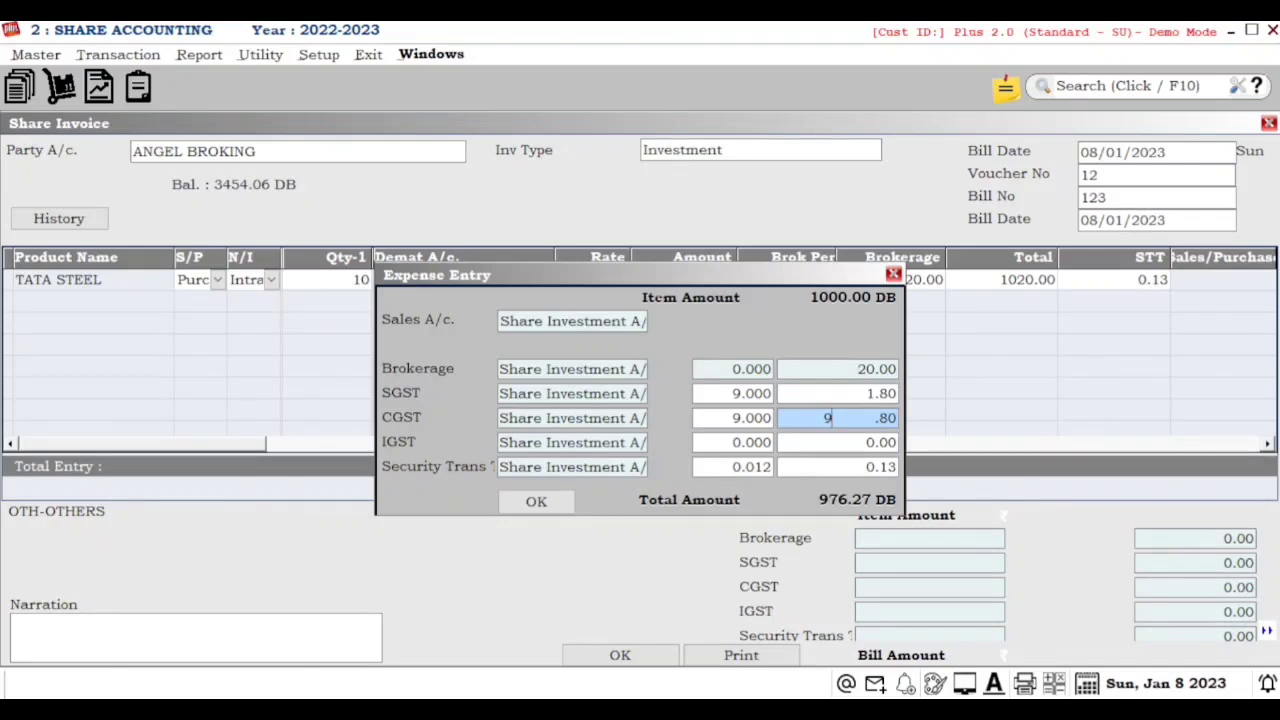
key("BackSpace")
type("1")
key("Return")
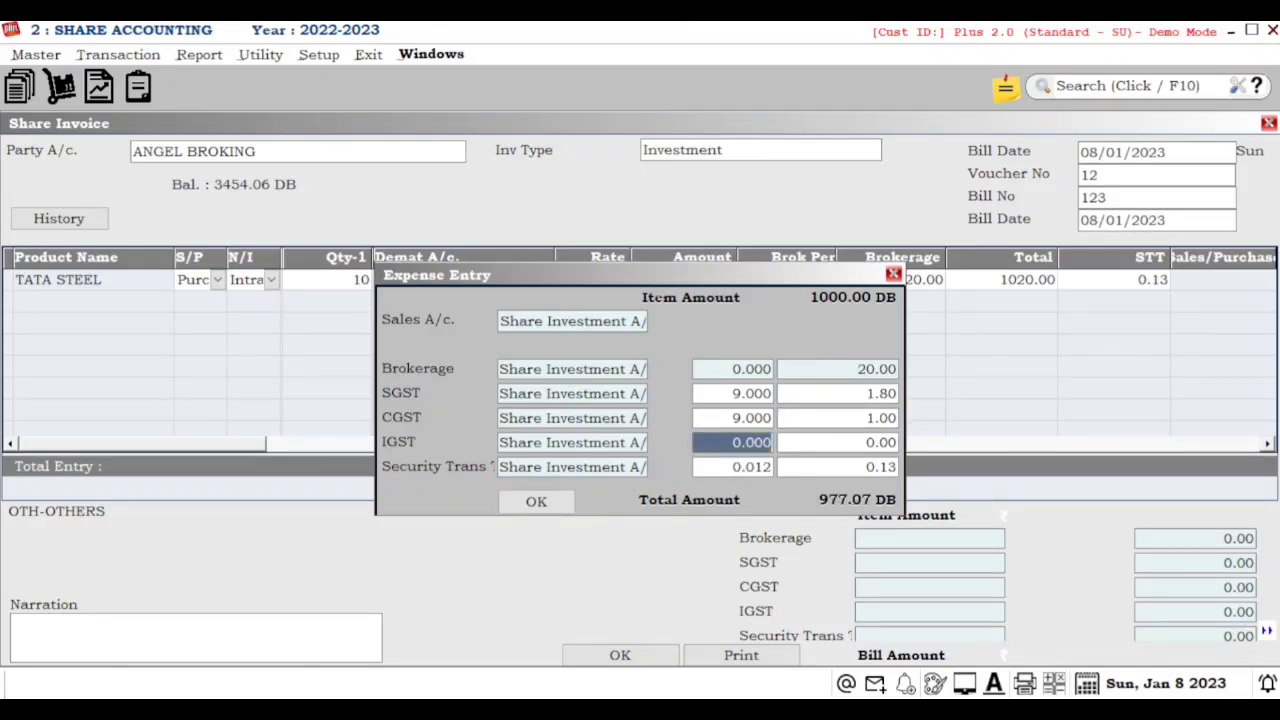
- Correct the CGST amount to 1.80 and leave the IGST values at zero
left_click(823, 418)
type("1.8")
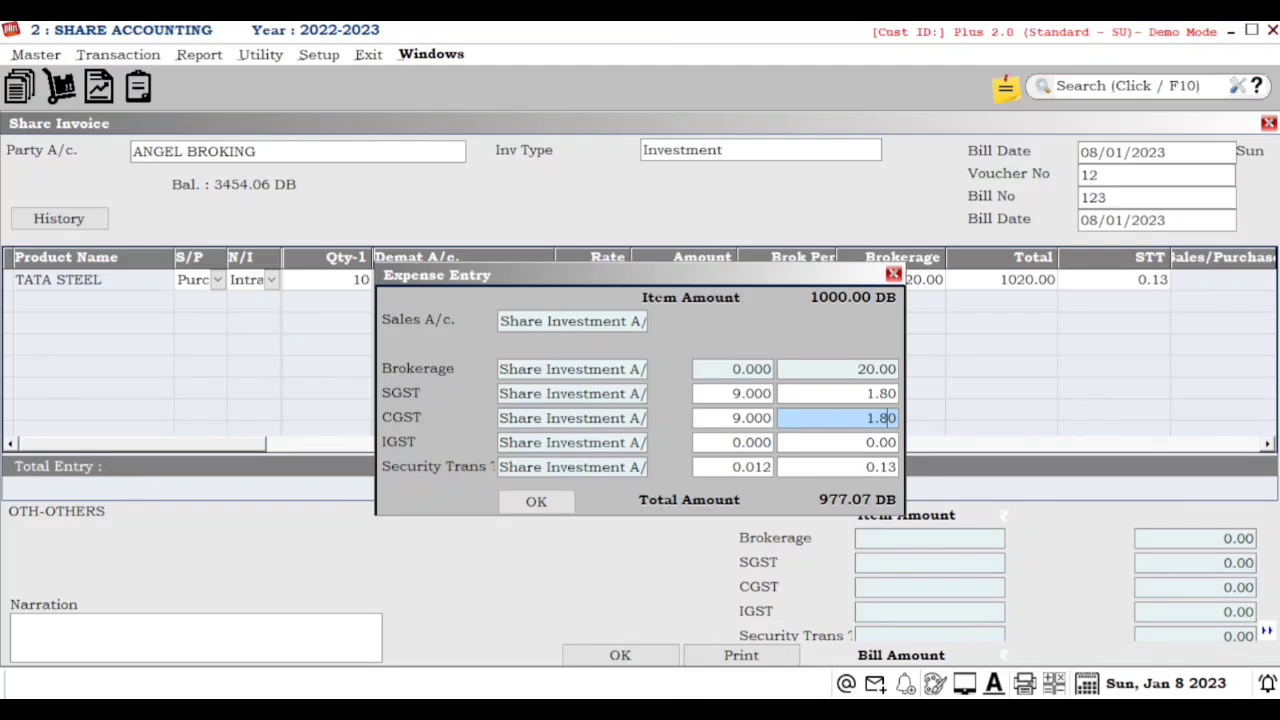
key("Return")
key("Return")
key("Return")
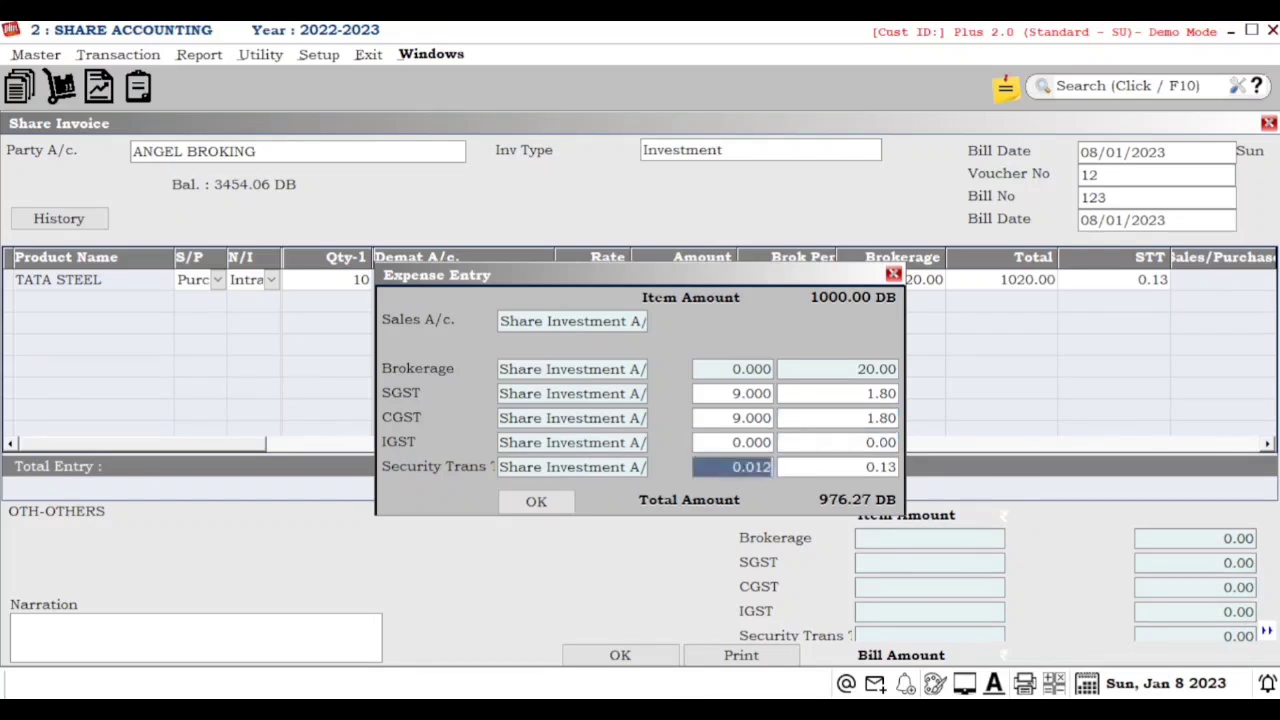
- Set the security transaction tax amount to 0.12, then accept the expenses and the purchase row
left_click(823, 467)
key("Return")
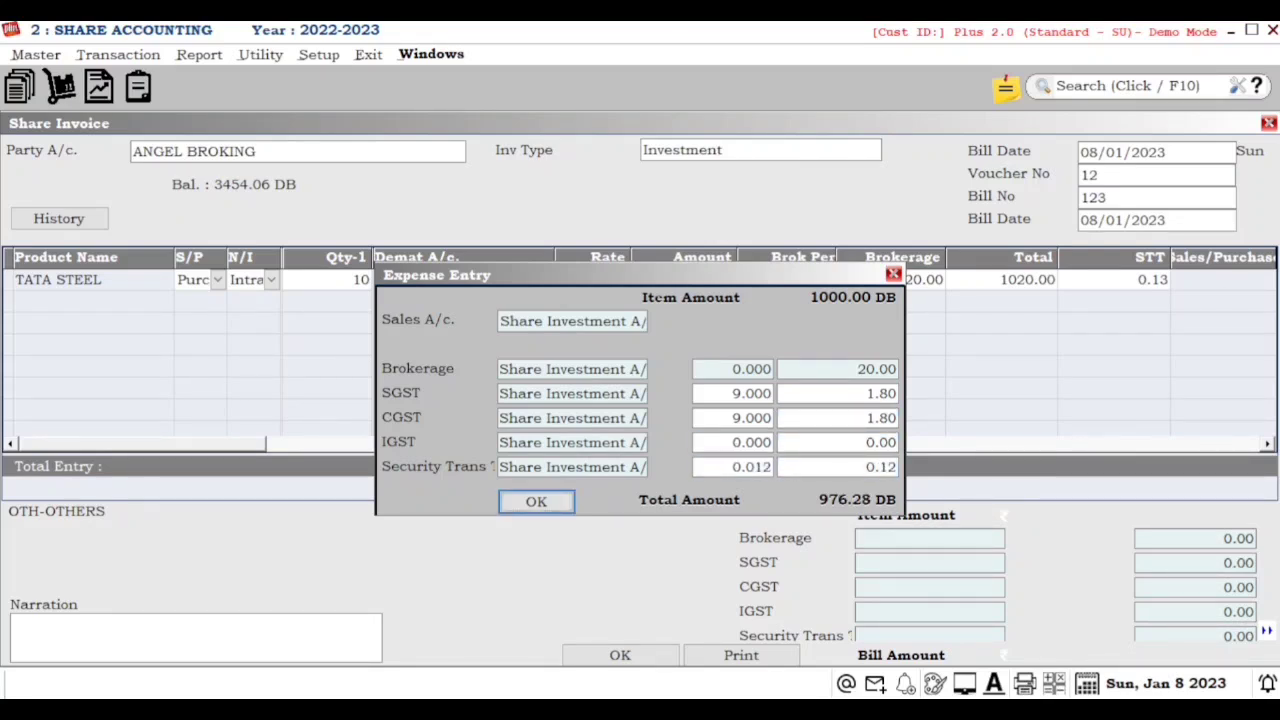
key("Return")
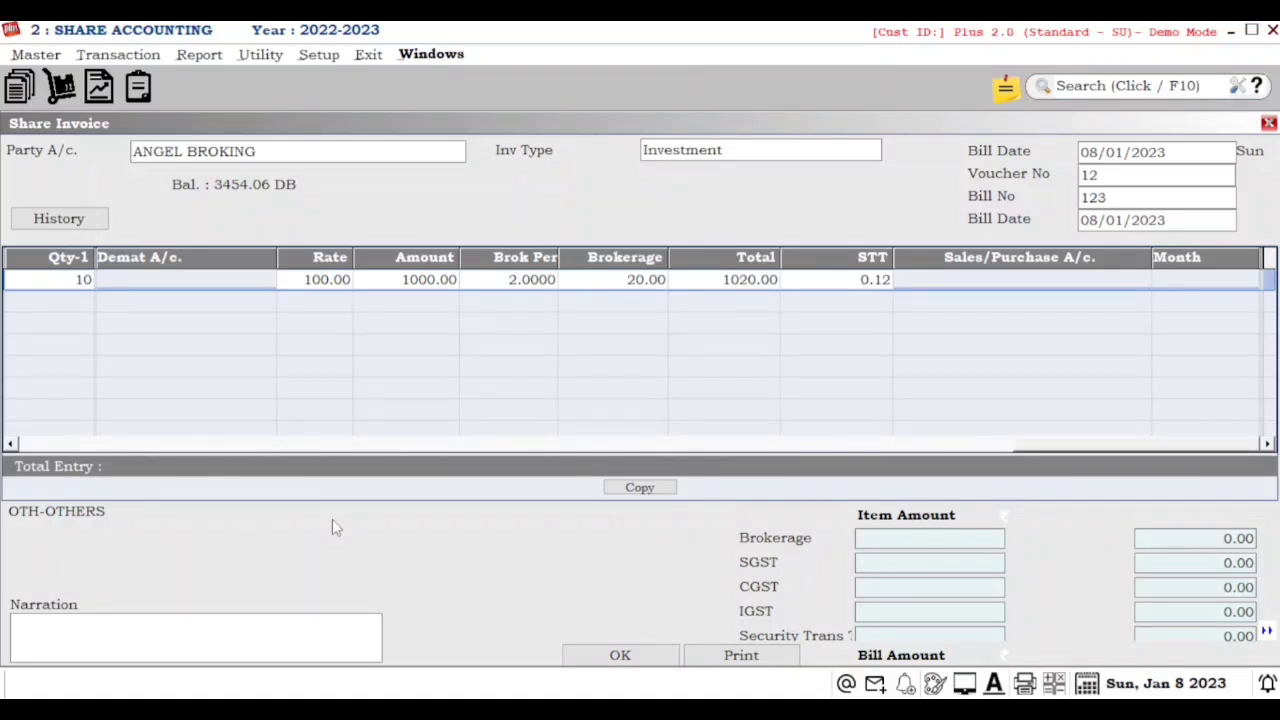
key("Return")
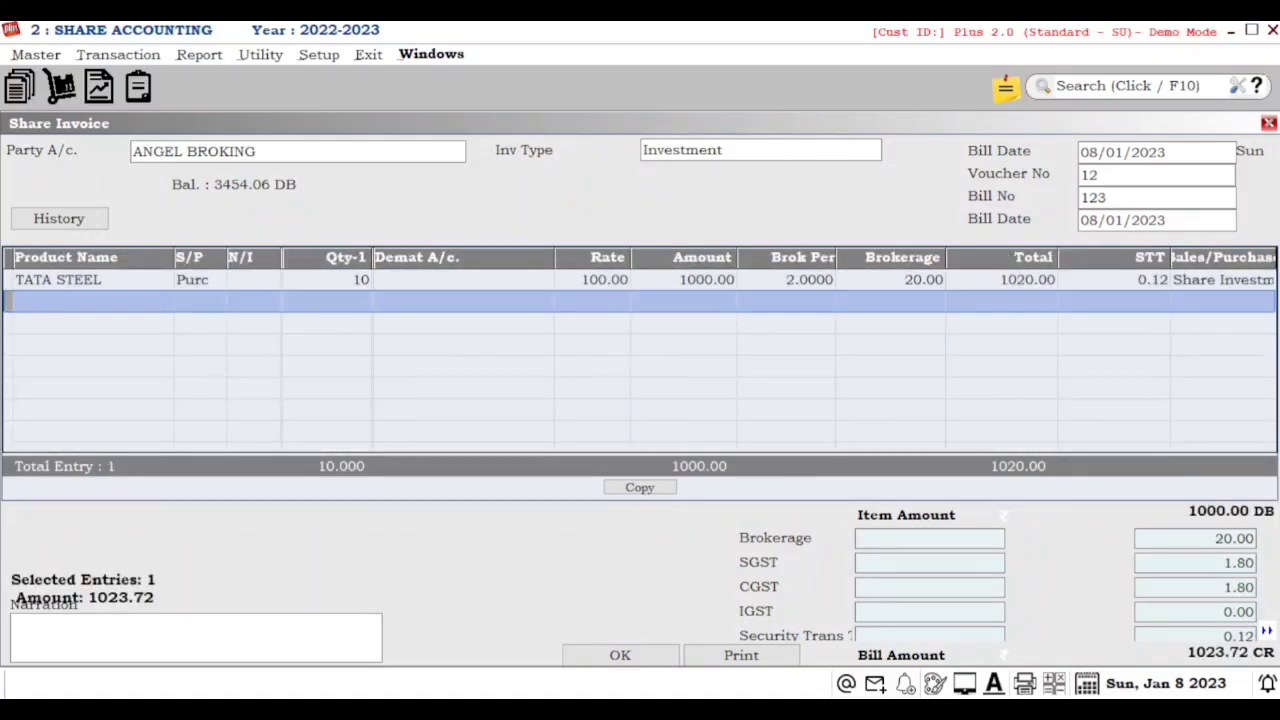
- Add a second TATA STEEL row to the share invoice as an intraday sale
key("Return")
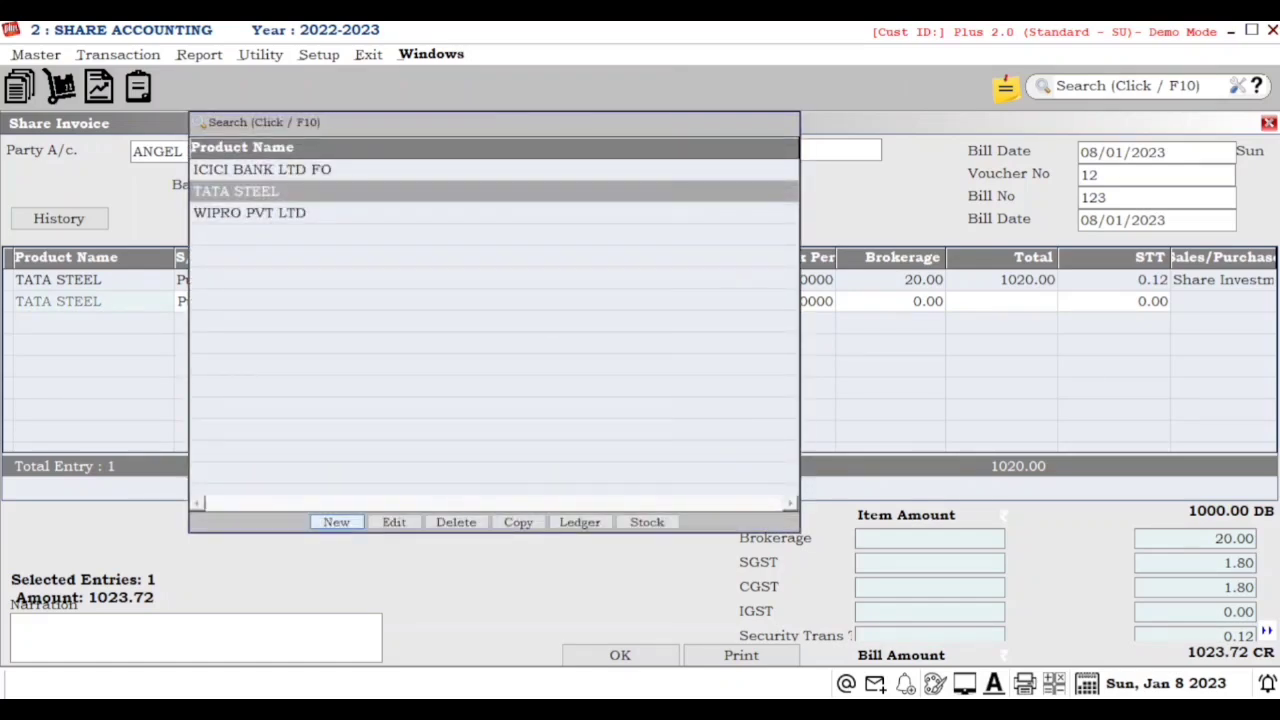
key("Return")
key("Down")
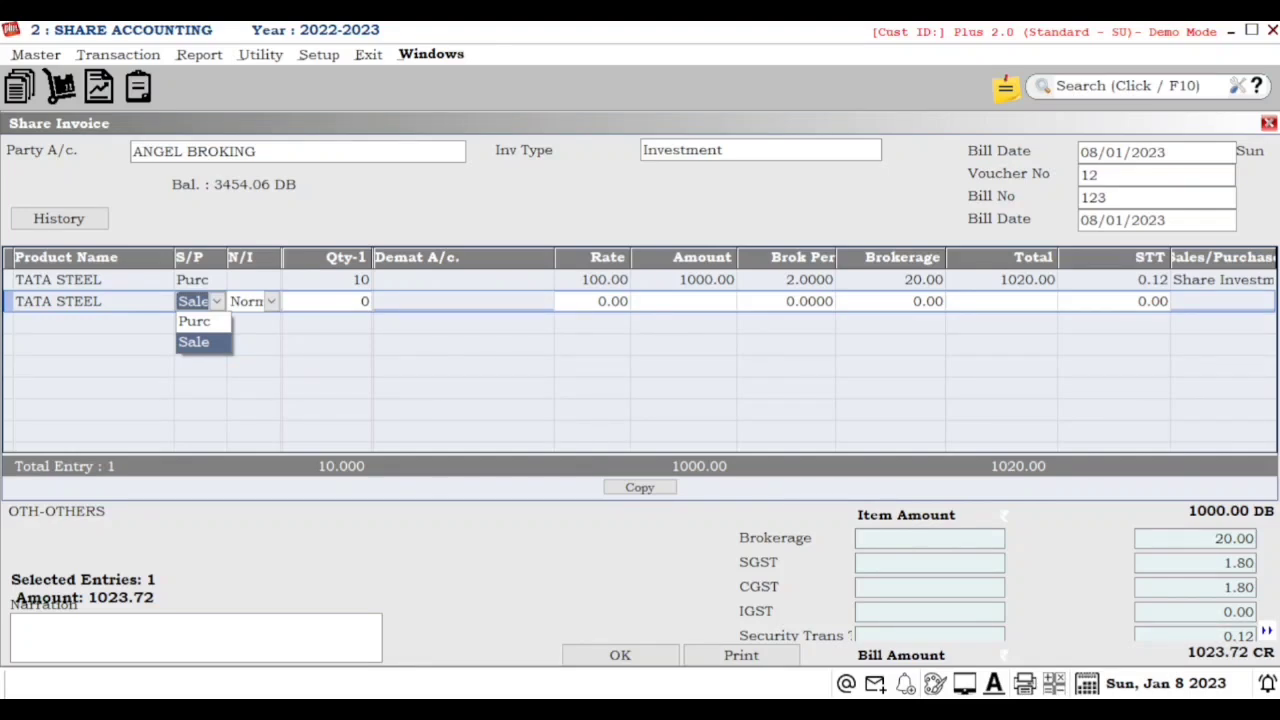
key("Return")
key("Down")
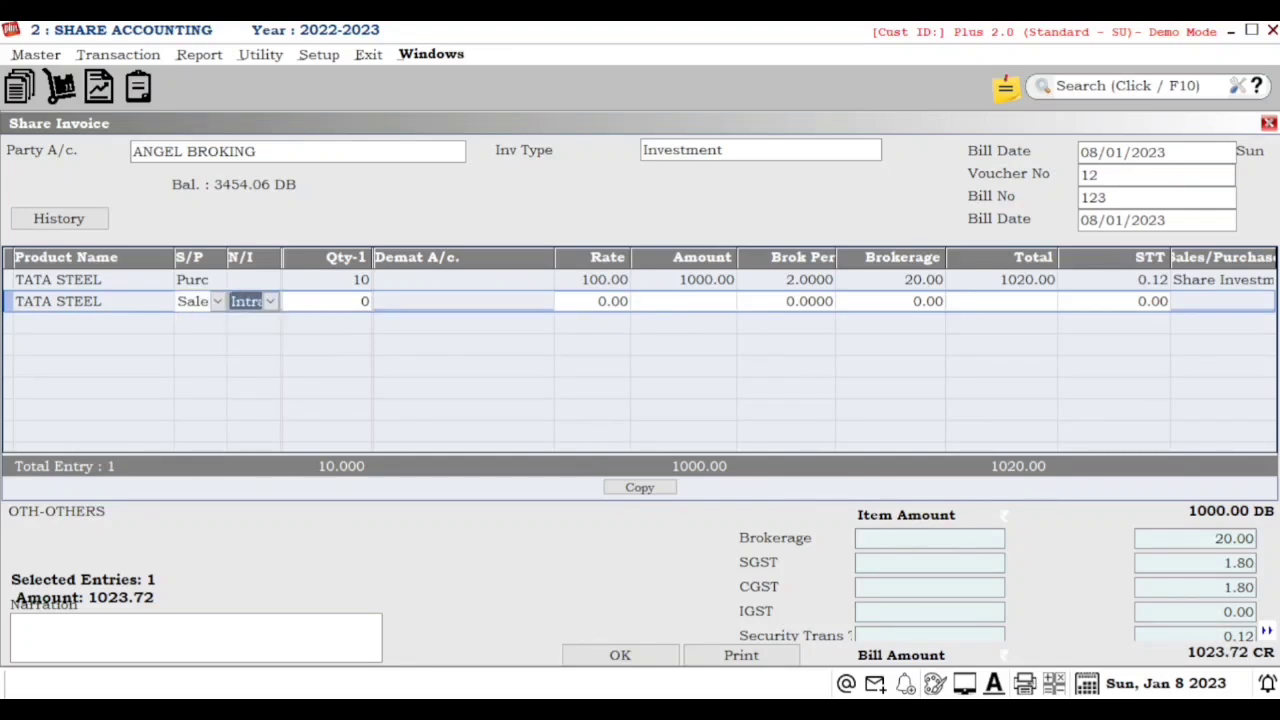
key("Return")
- Set the sale row's quantity to 10 and its rate to 120, keeping the calculated amount
type("10")
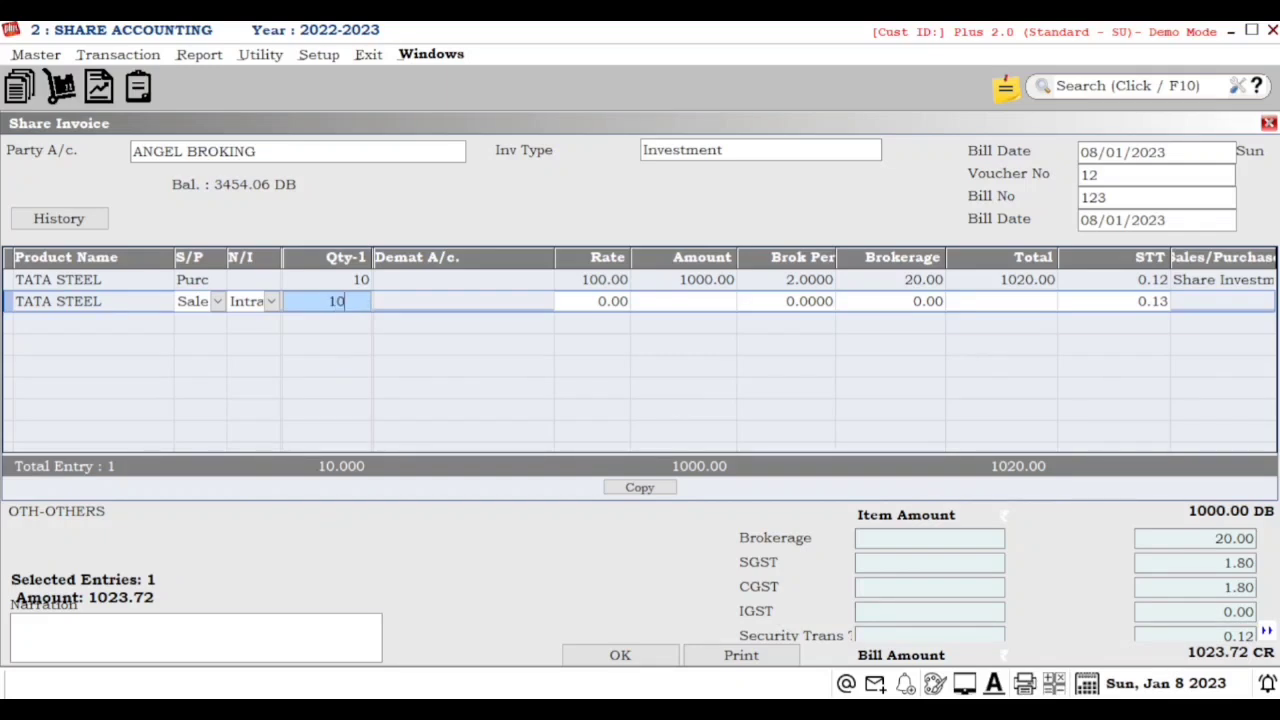
key("Return")
type("120")
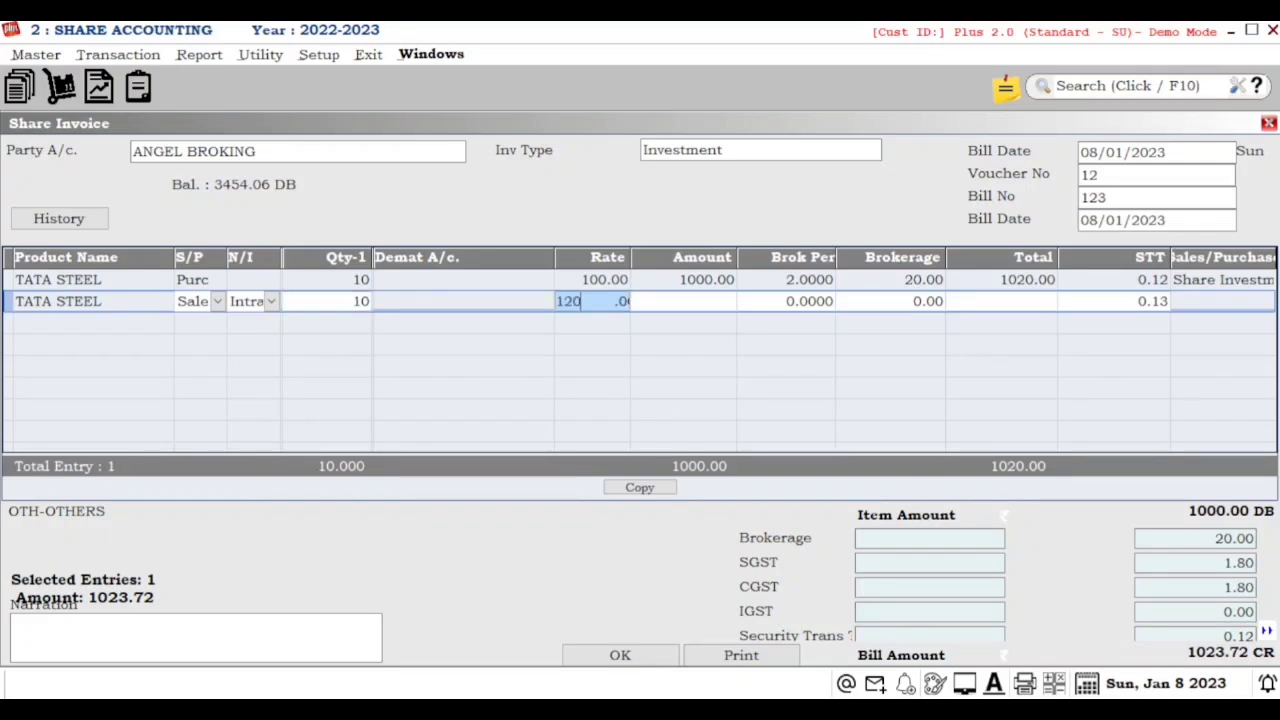
key("Return")
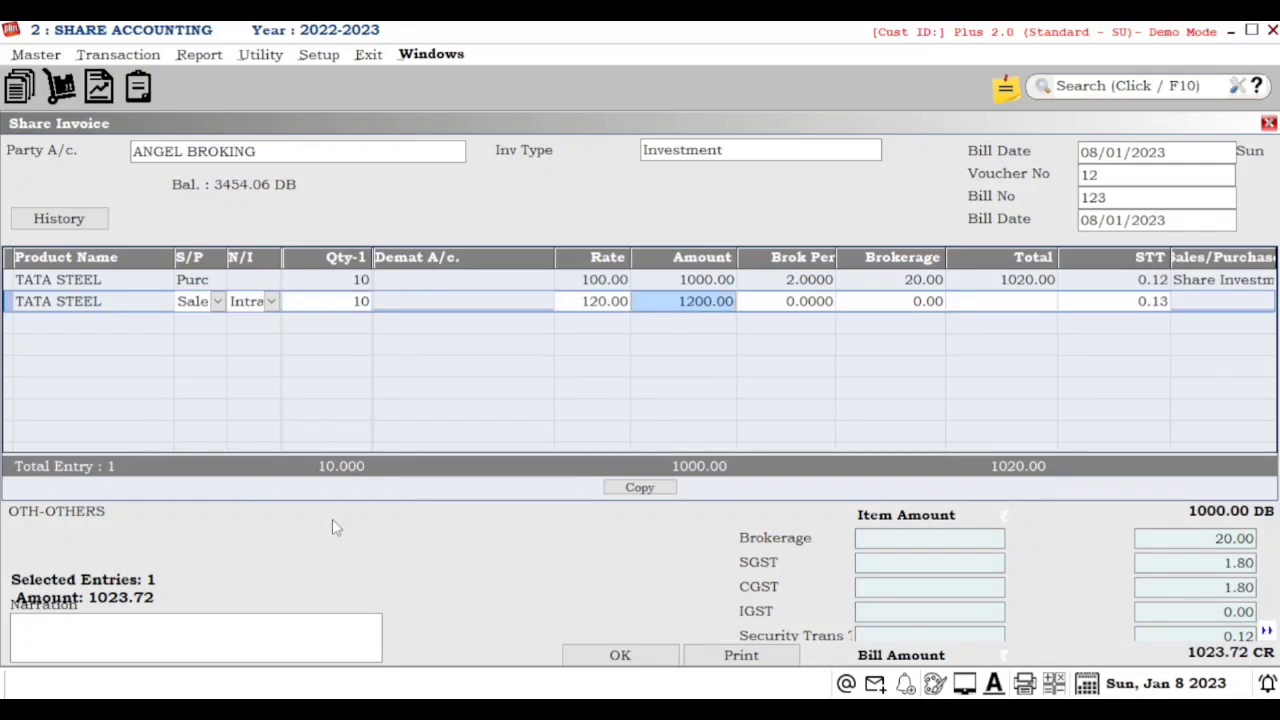
key("Return")
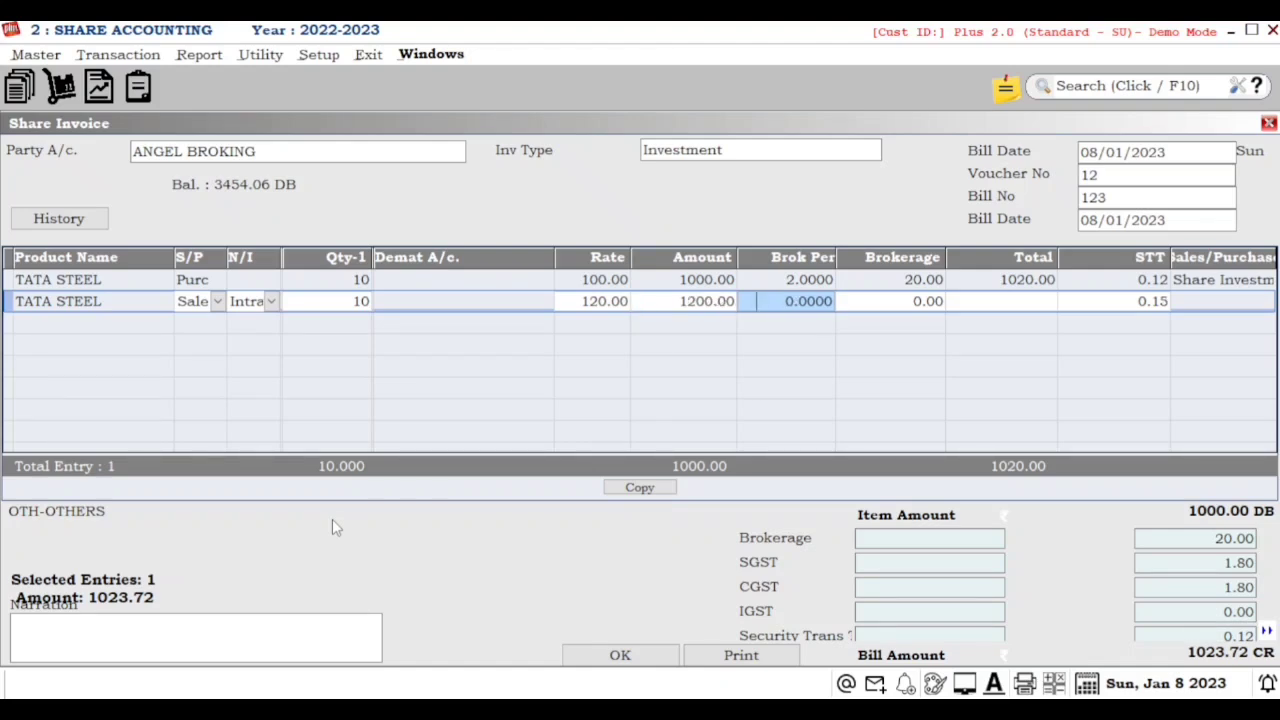
- Set the sale's brokerage to 20 and accept the total and STT to bring up its expense entry
key("Return")
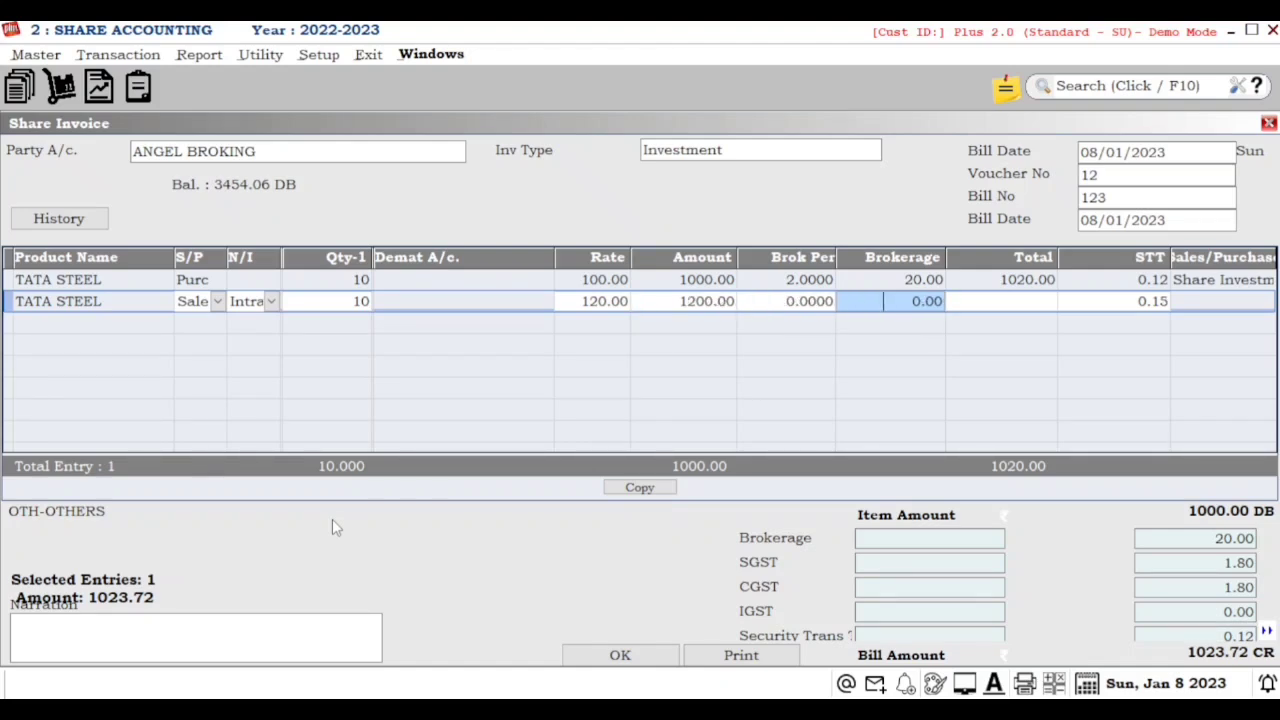
type("20")
key("Return")
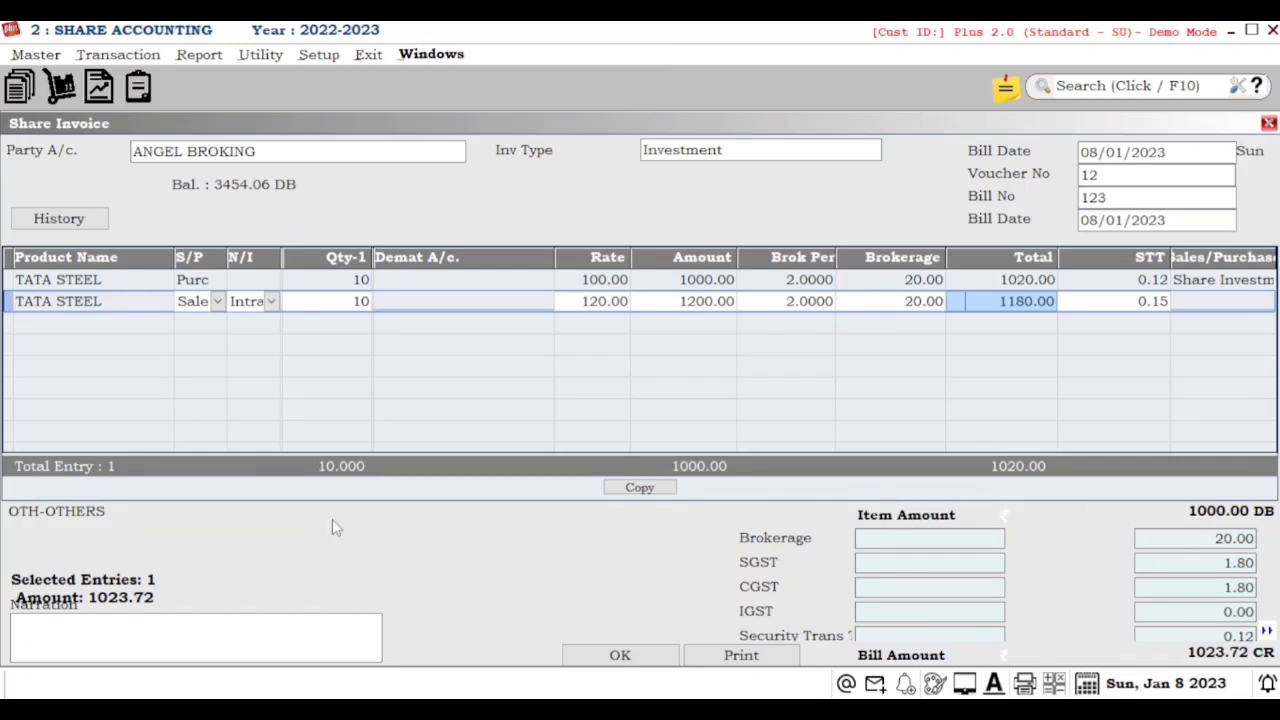
key("Return")
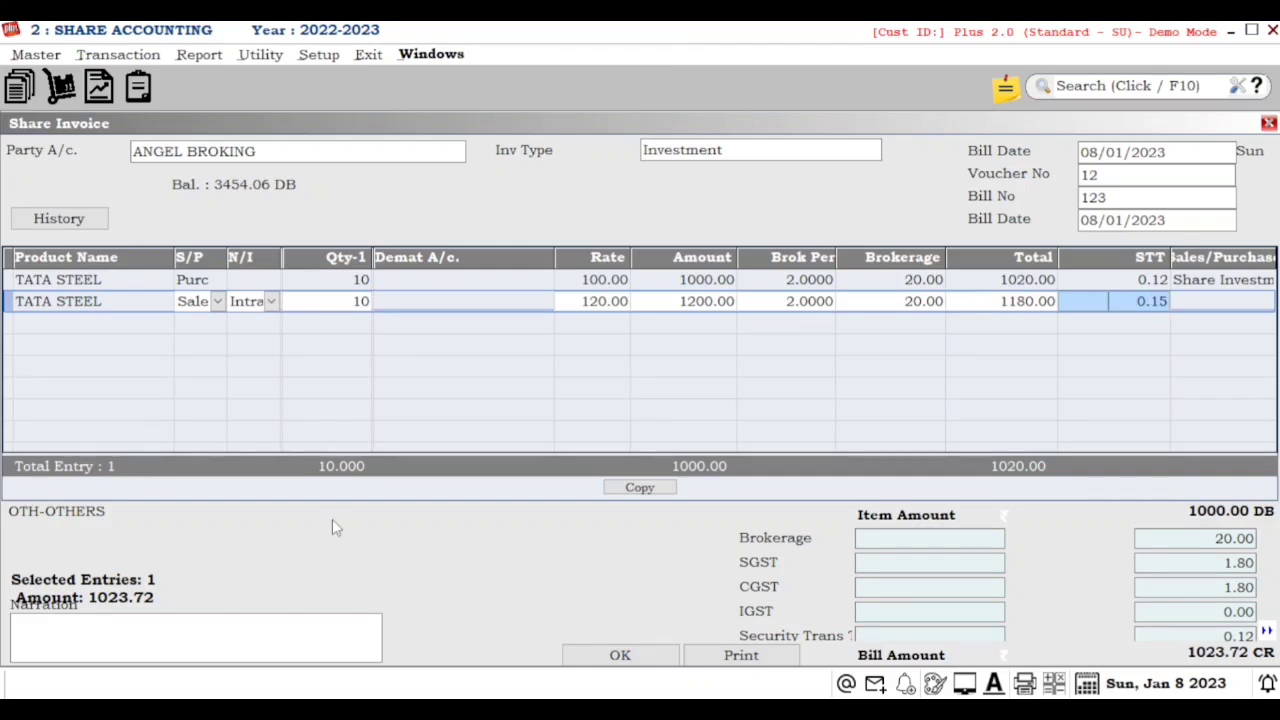
key("Return")
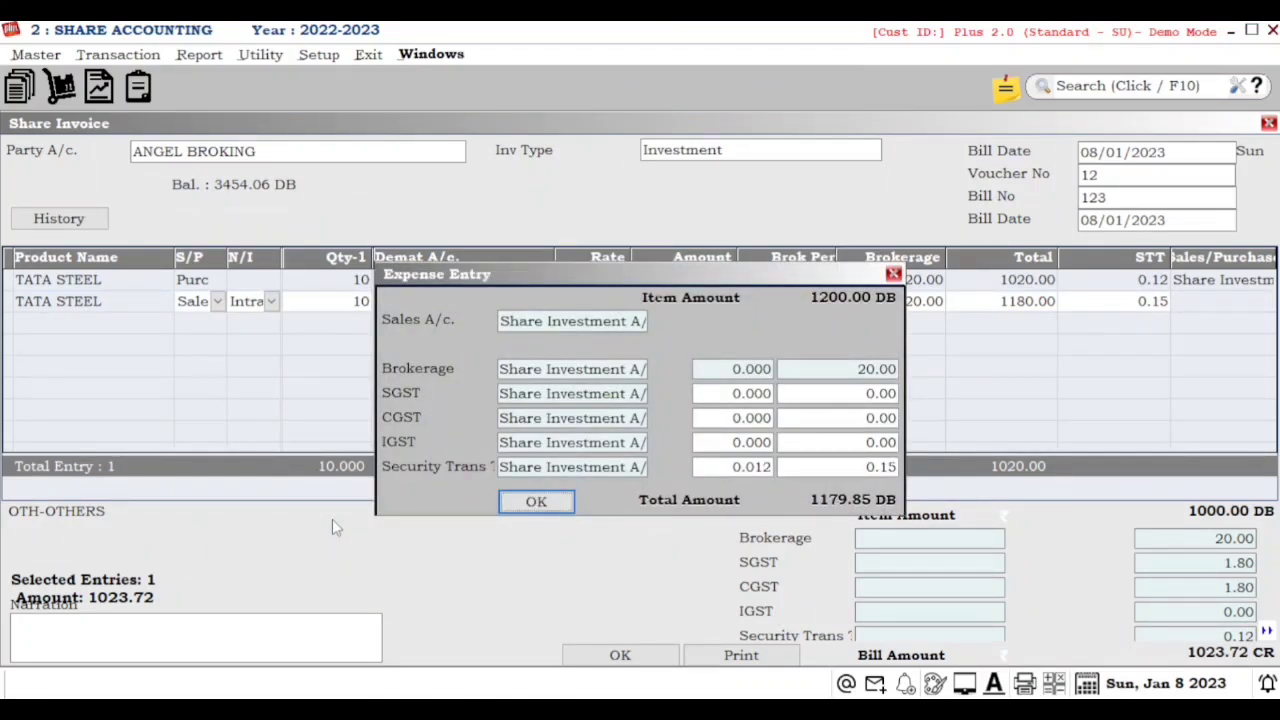
- Set the SGST, CGST and IGST rates to 9 percent in the sale's expense entry, then accept the expenses and the row
left_click(716, 393)
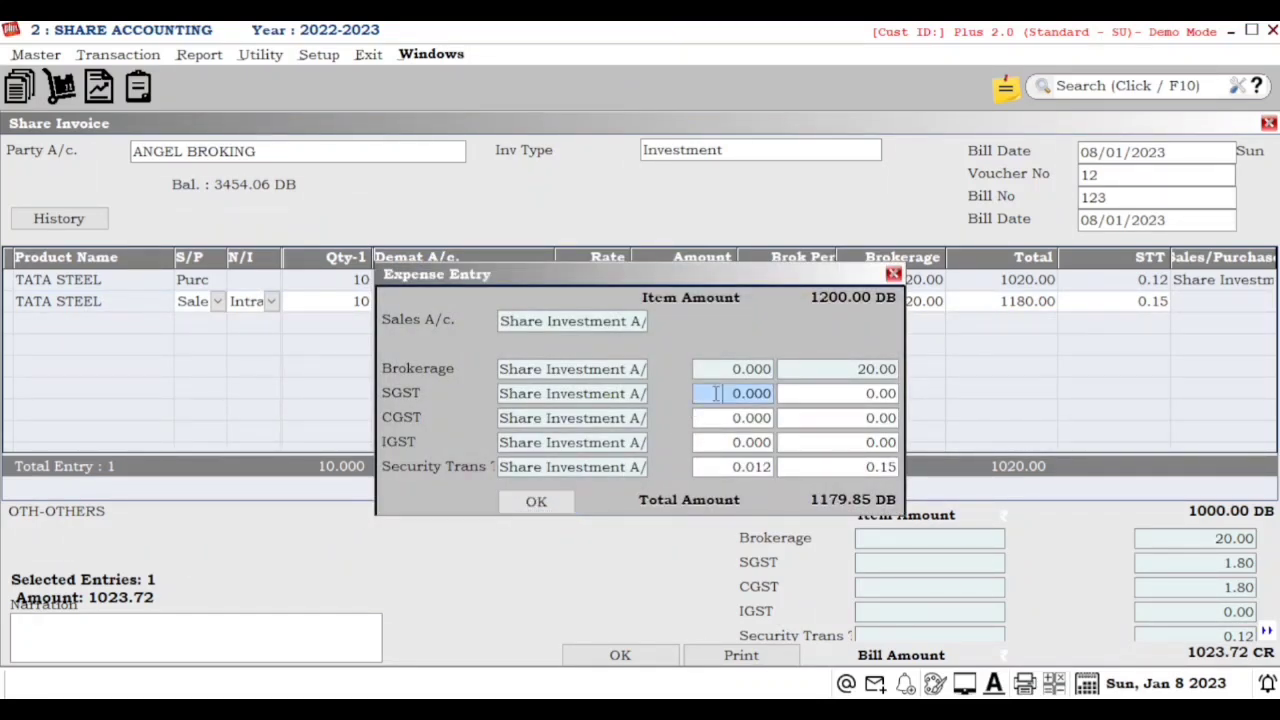
type("9")
key("Return")
type("9")
key("Return")
key("Return")
type("9")
key("Return")
key("Return")
key("Return")
key("Return")
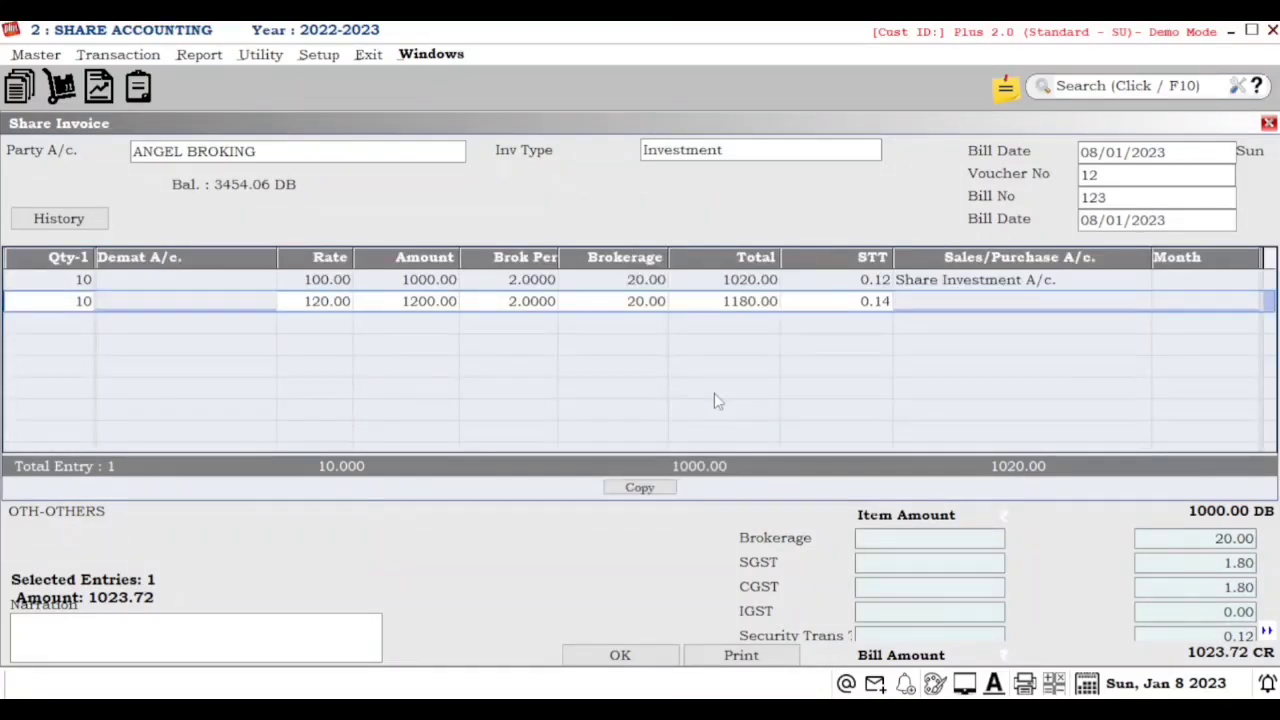
key("Return")
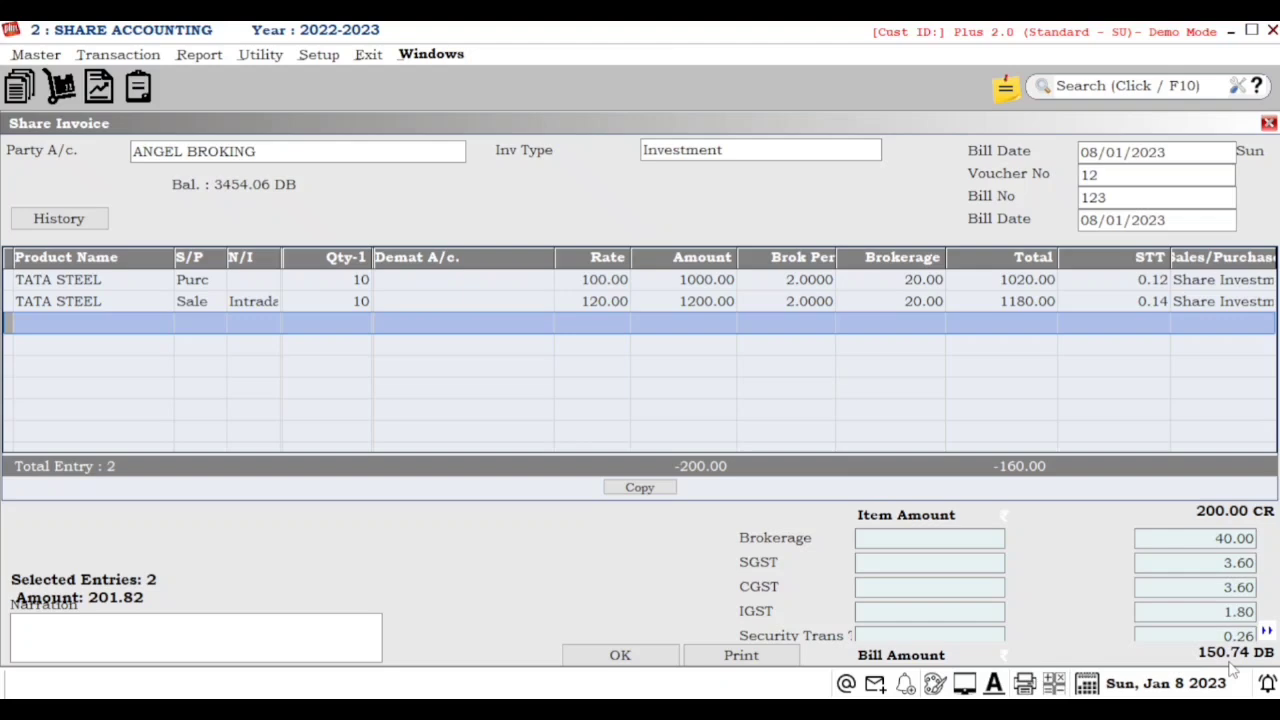
- Save the share invoice without a narration, then close the invoice form and the voucher list
key("Return")
key("Return")
key("Return")
key("Return")
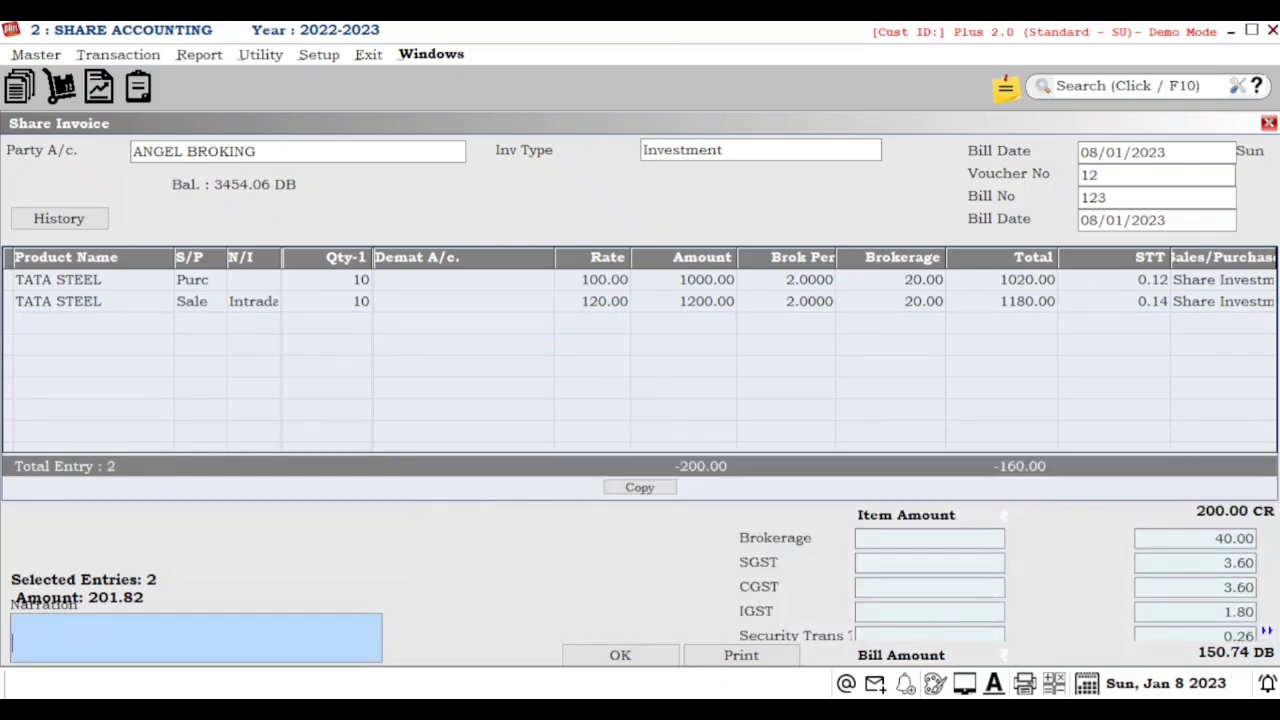
key("Return")
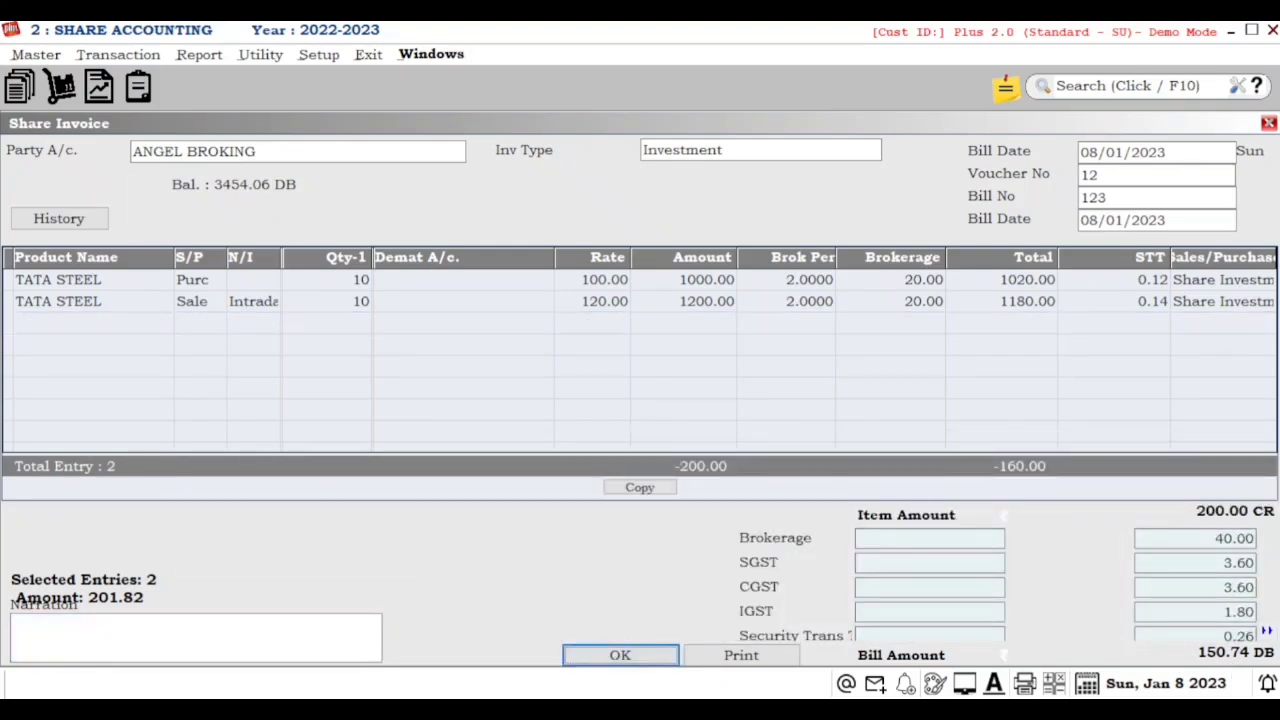
key("Return")
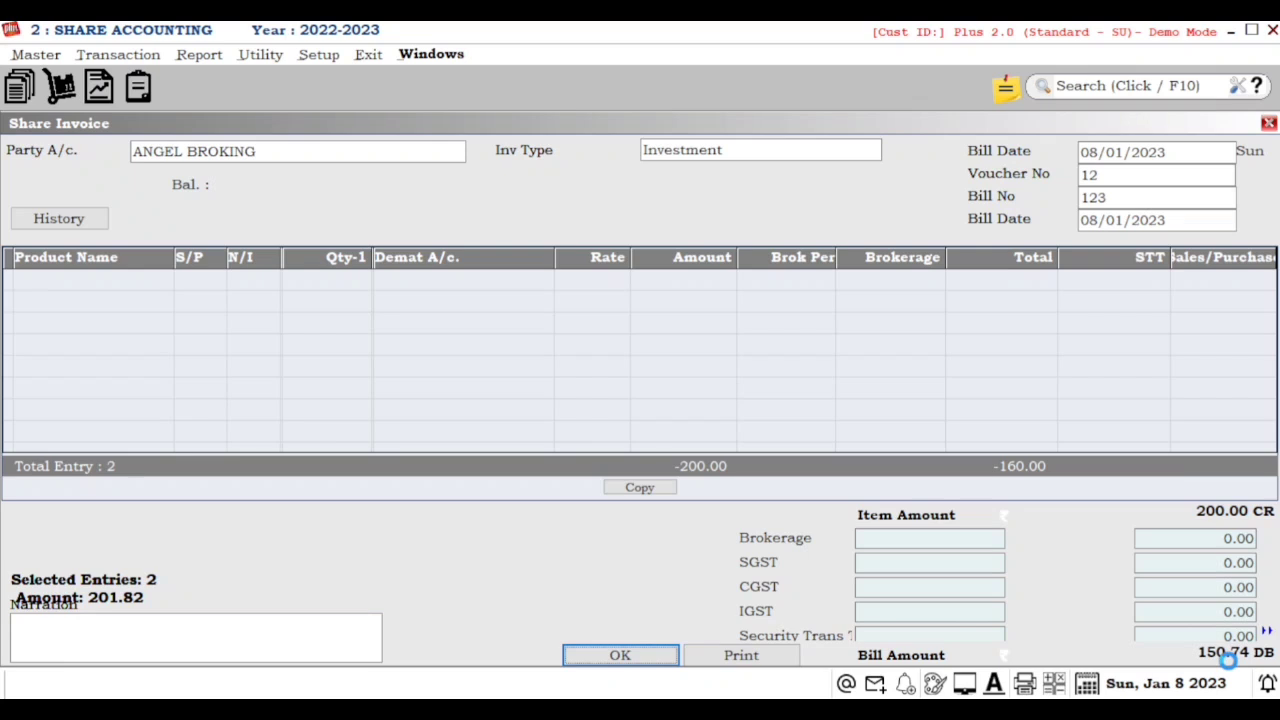
key("Escape")
key("Return")
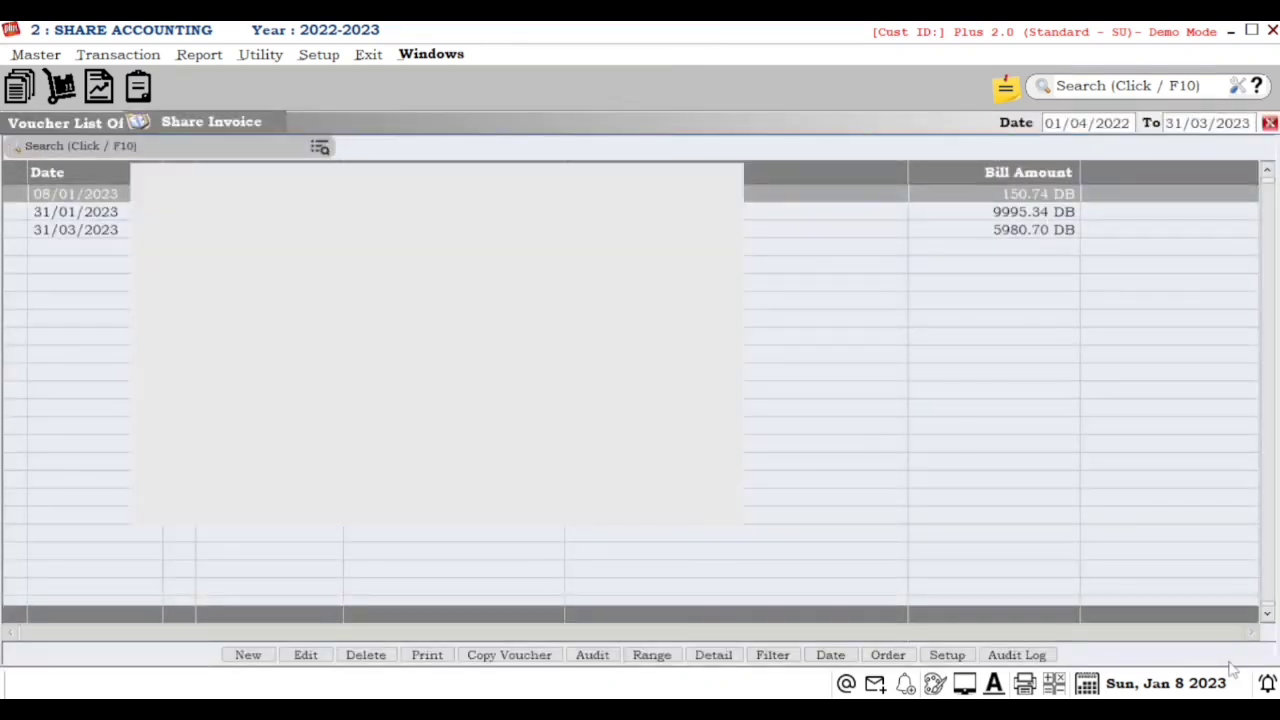
key("Escape")
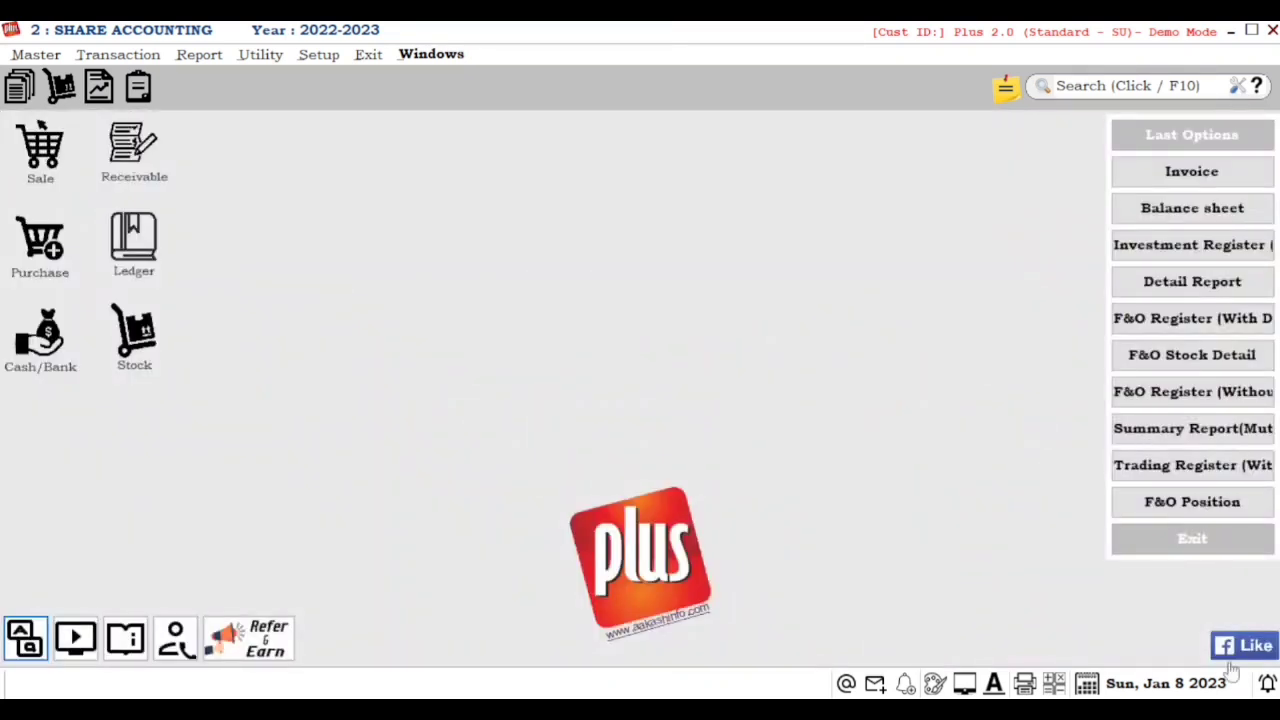
- Open the share Capital Gains detail report and bring its short term, long term and speculative gains columns into view
key("alt+r")
key("Up")
key("Right")
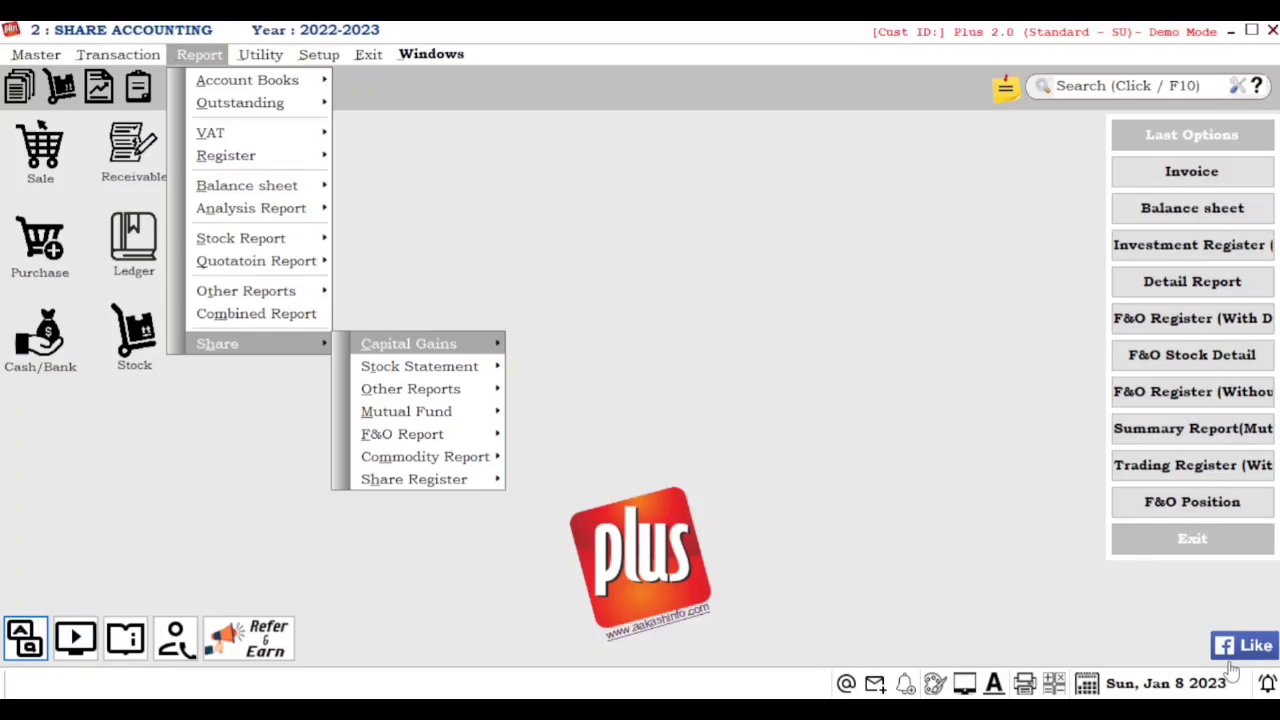
key("Right")
key("Return")
key("Return")
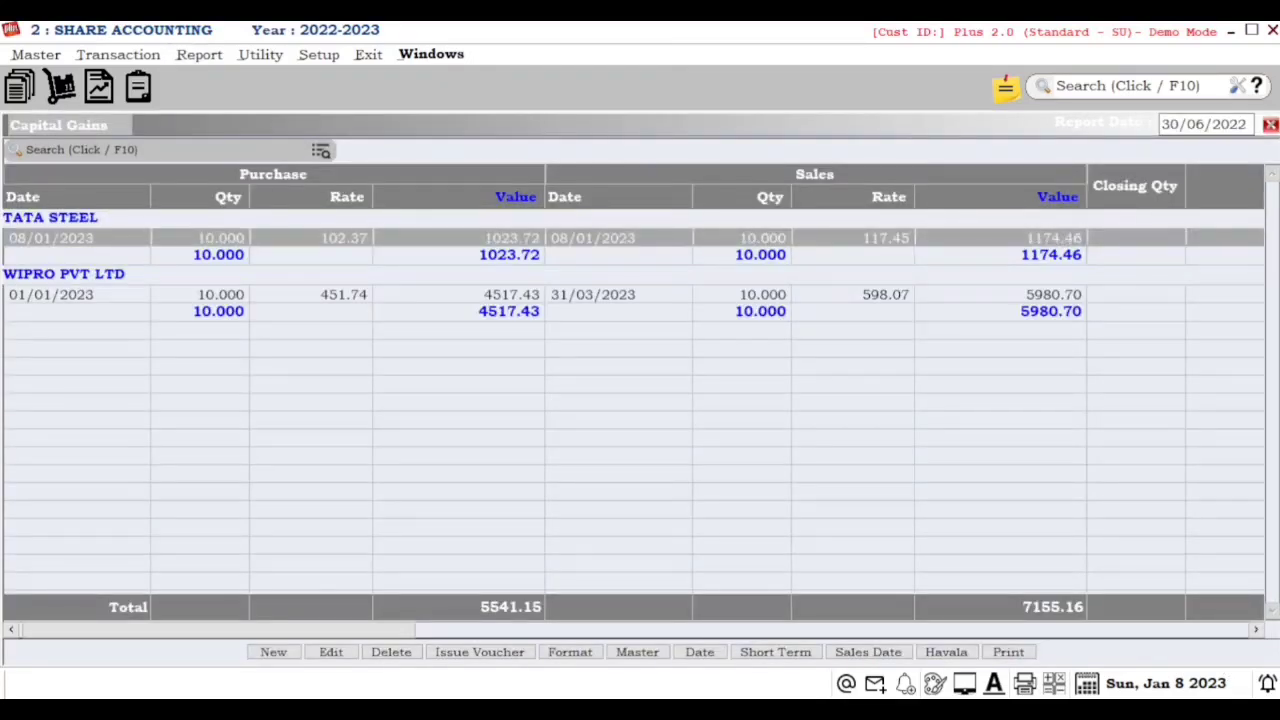
left_click_drag(218, 629, 1050, 629)
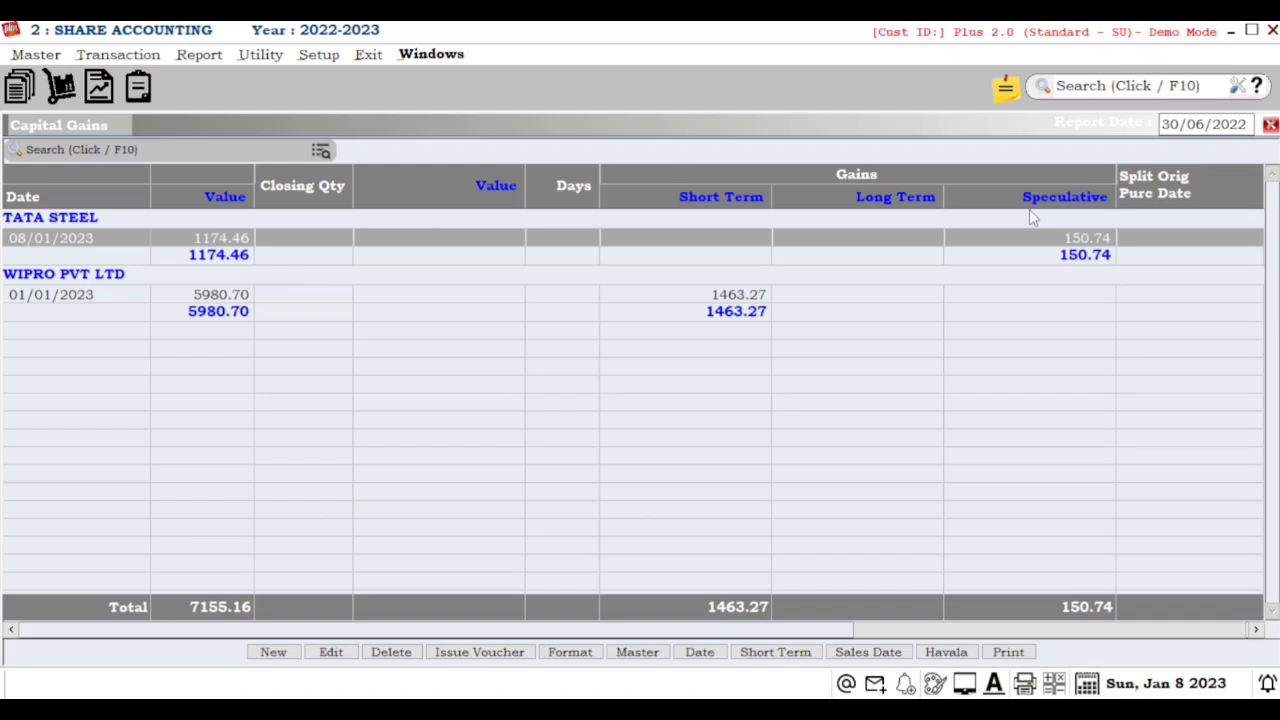
- Start a Havala entry for the TATA STEEL gain with type Speculative and Share Investment A/c. as the share account
left_click(946, 652)
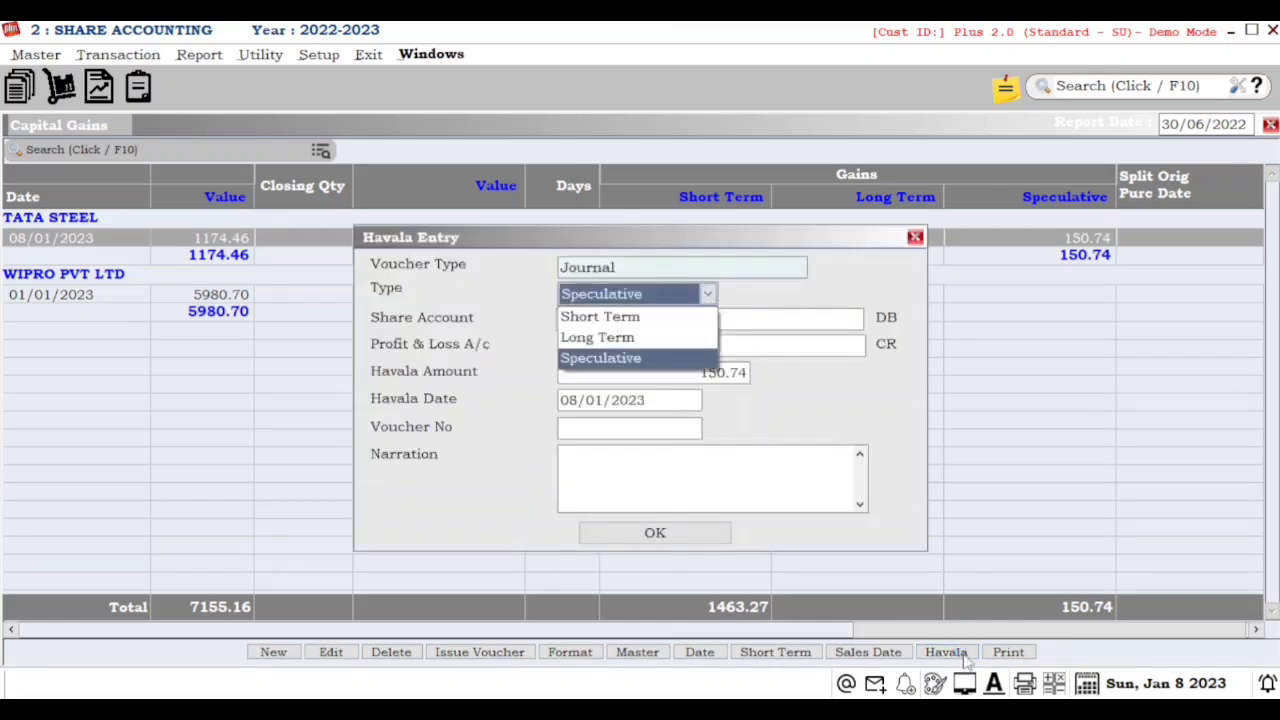
key("Return")
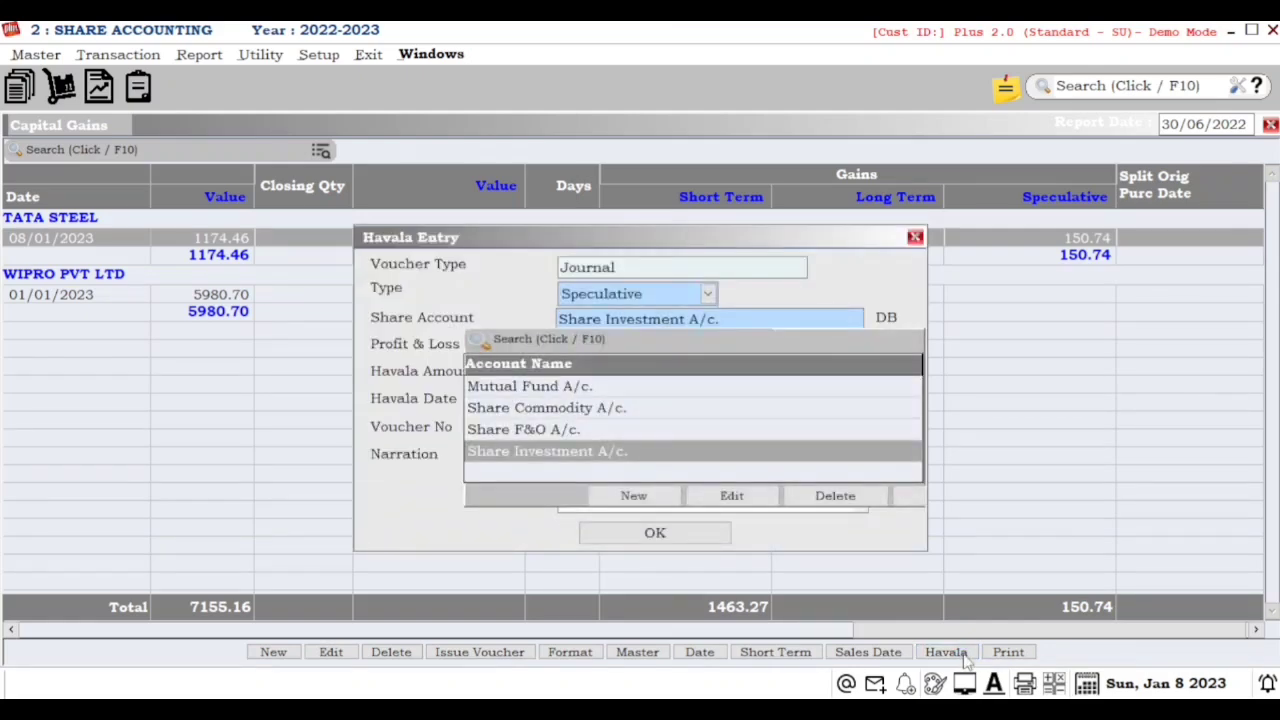
key("Return")
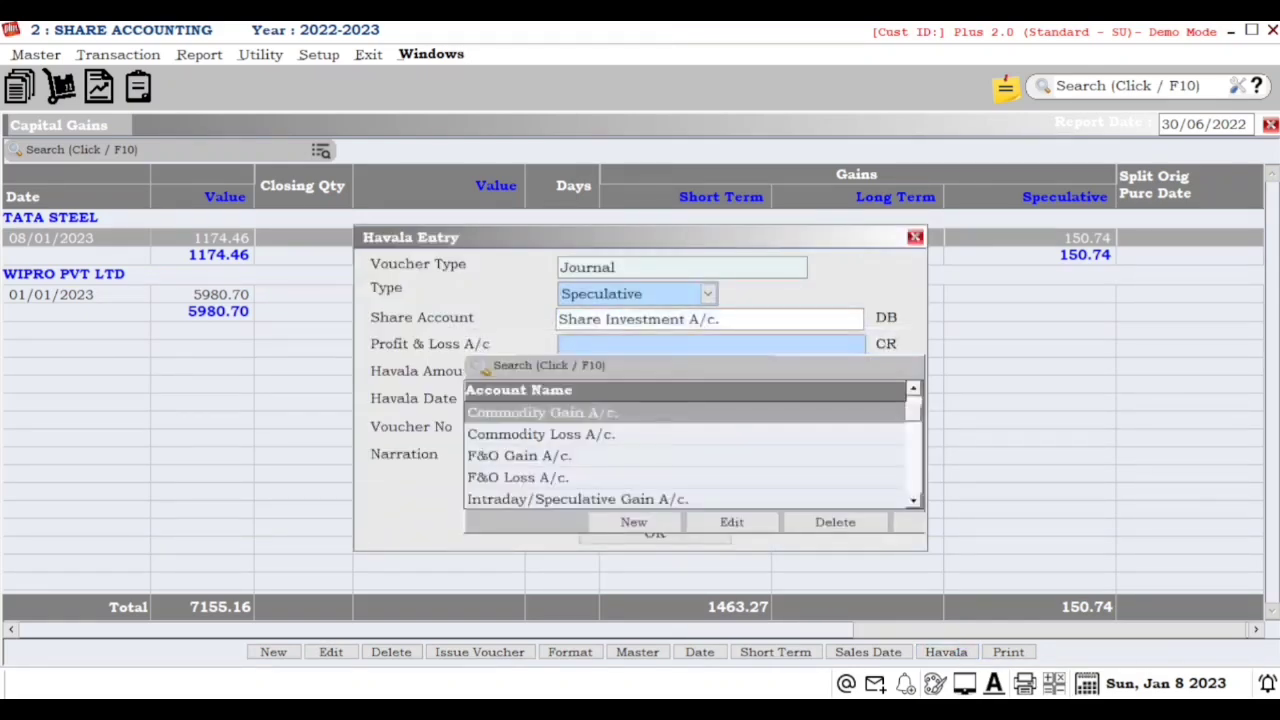
- Choose Short Term Gain A/c. as the Havala entry's profit and loss account
key("Down")
key("Down")
key("Down")
key("Down")
key("Down")
key("Down")
key("Down")
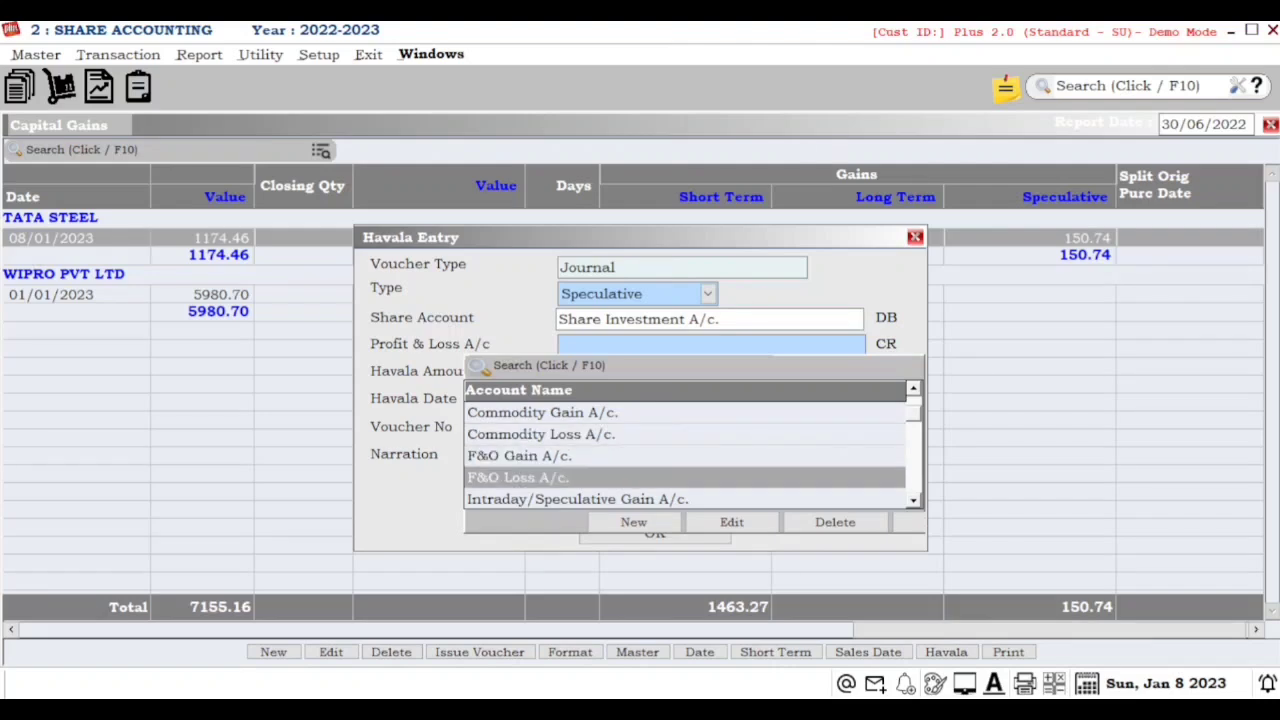
key("Down")
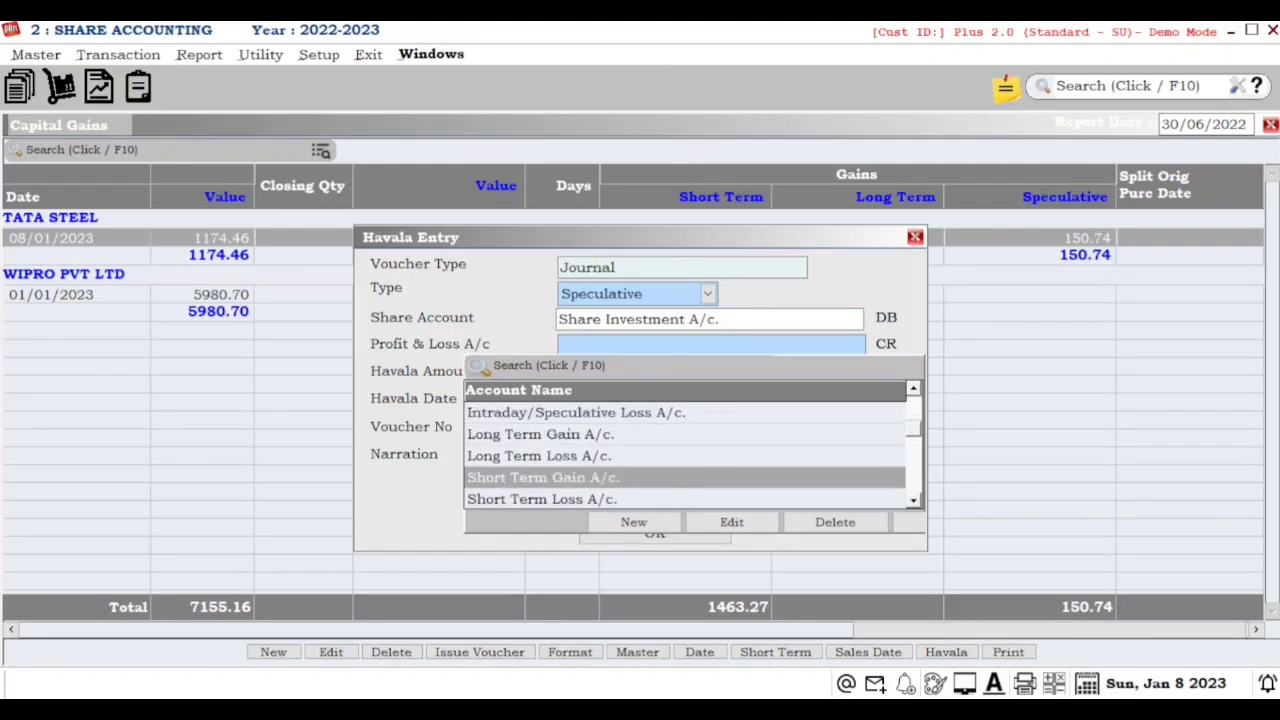
key("Down")
key("Up")
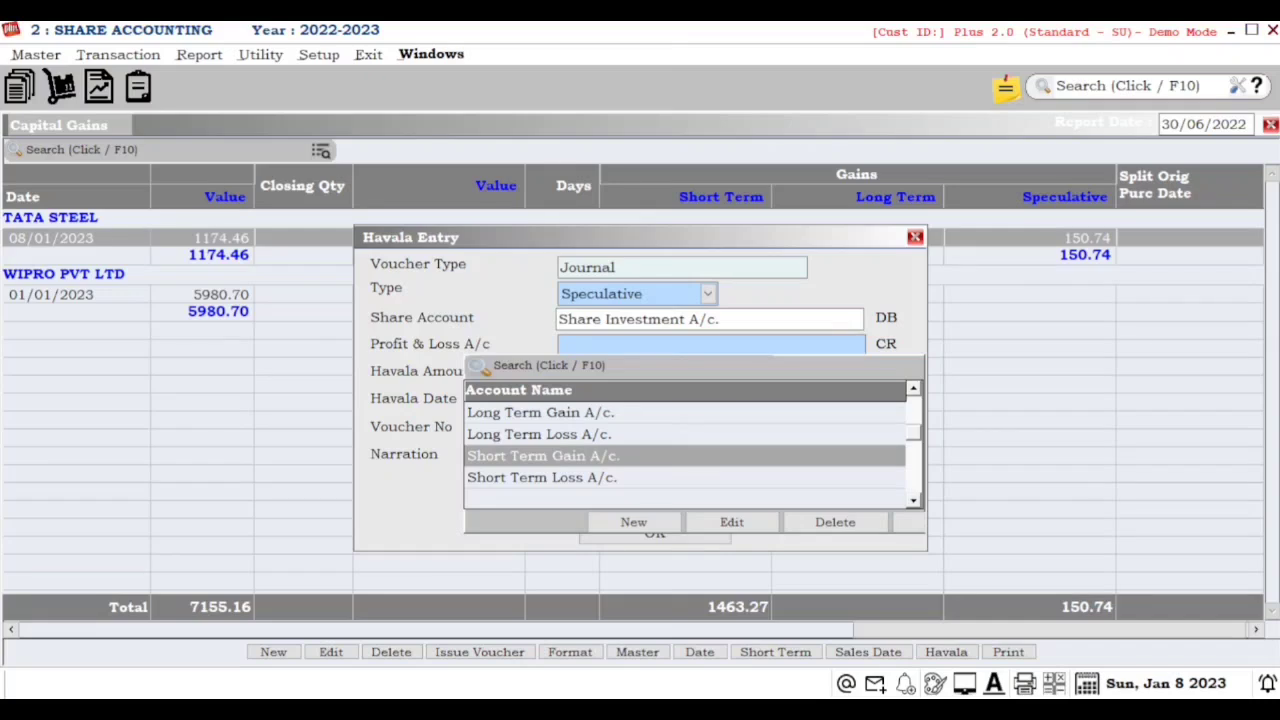
key("Return")
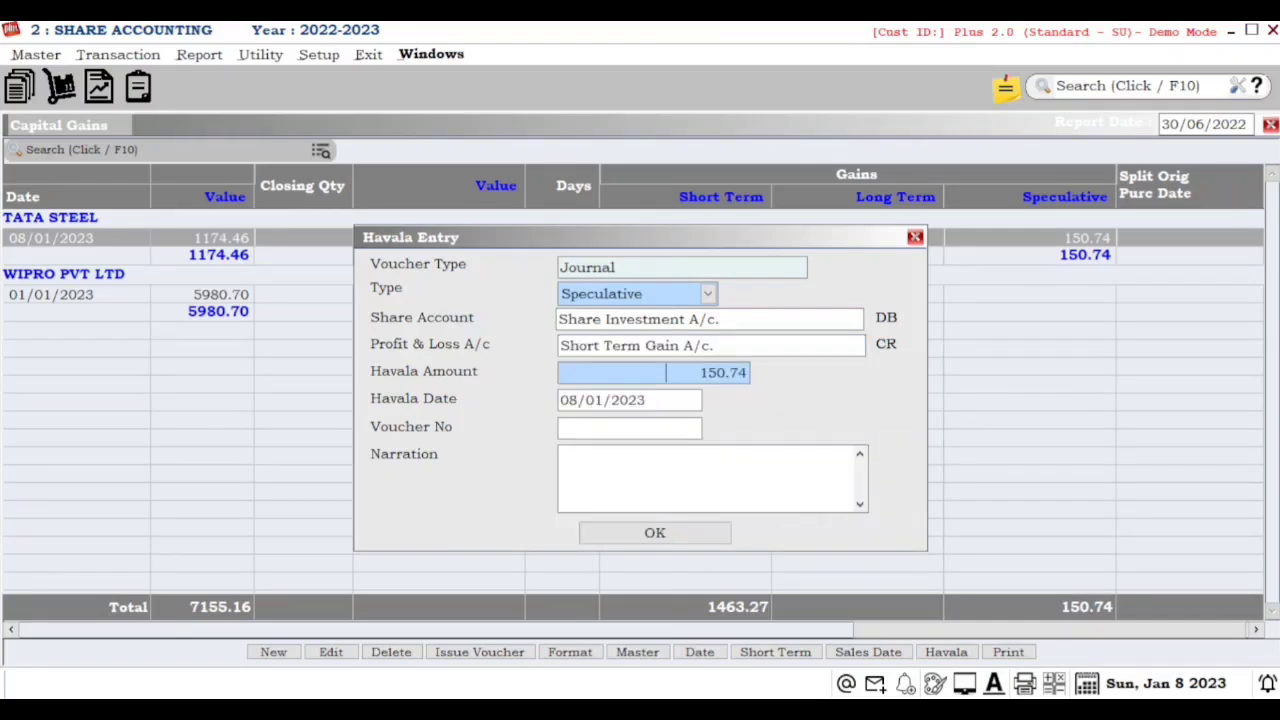
- Save the Havala journal entry without a voucher number or narration, then close the Capital Gains report
key("Return")
key("Return")
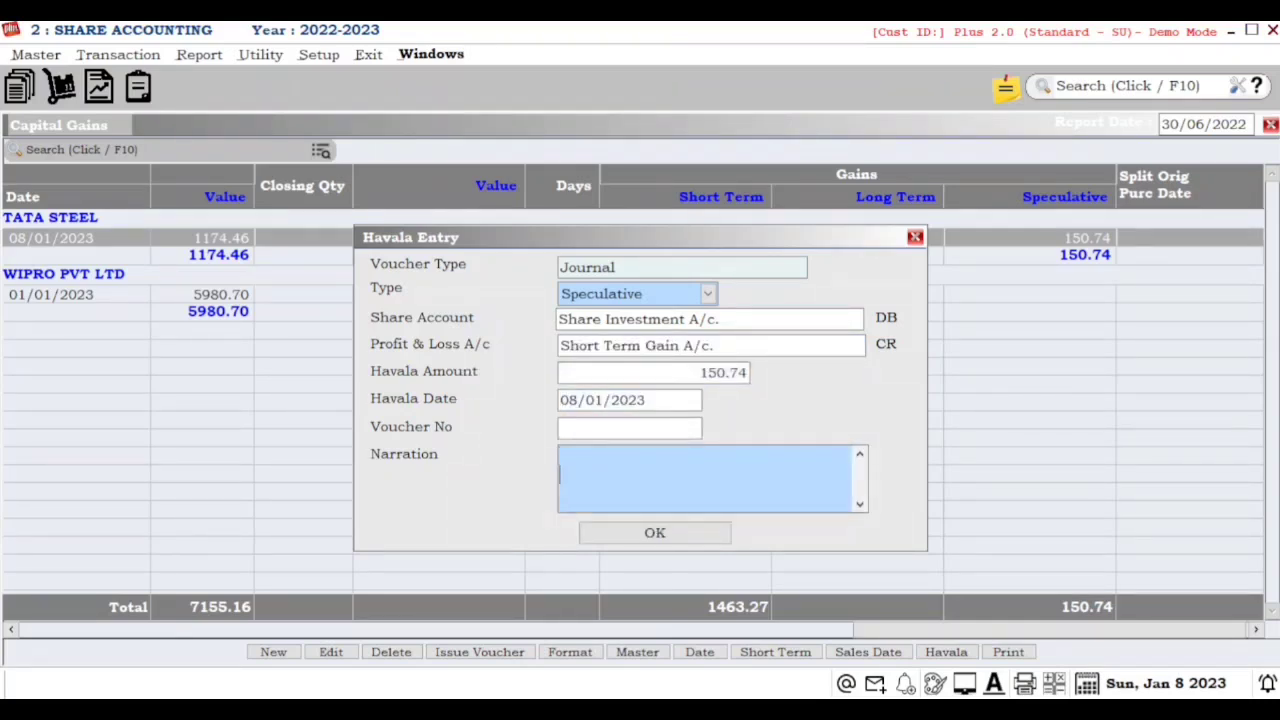
key("Tab")
key("Return")
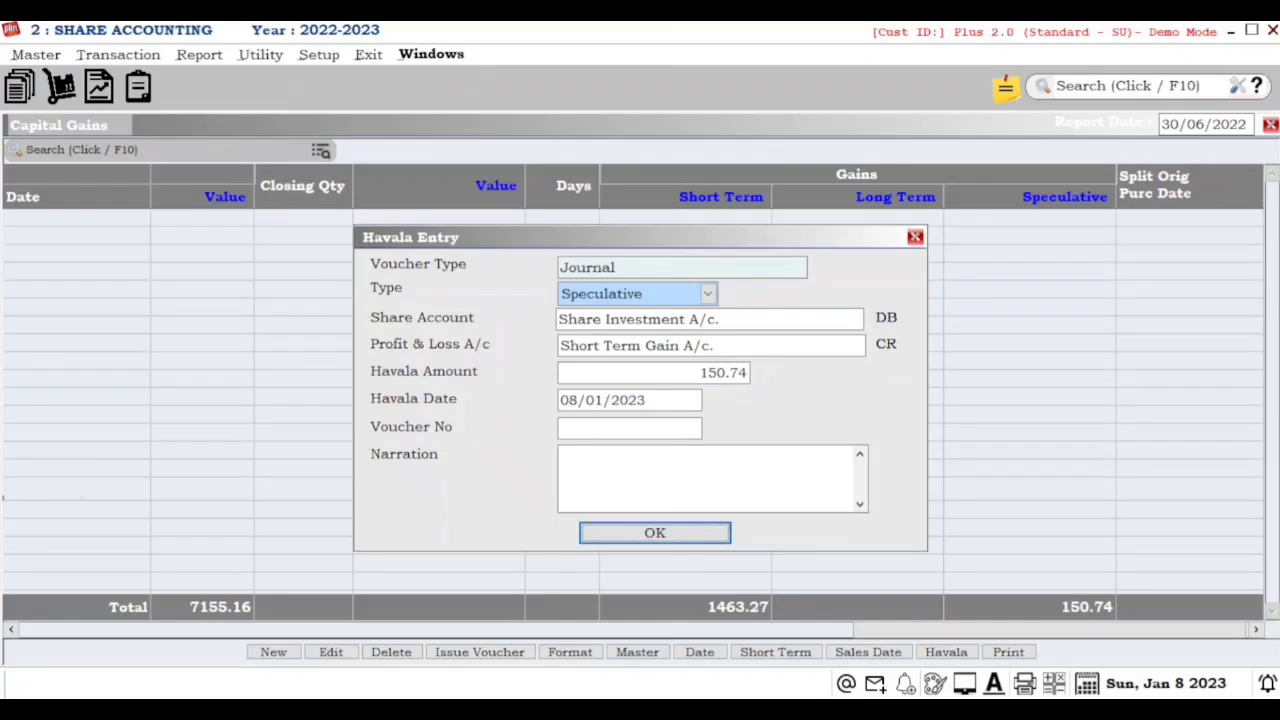
key("Escape")
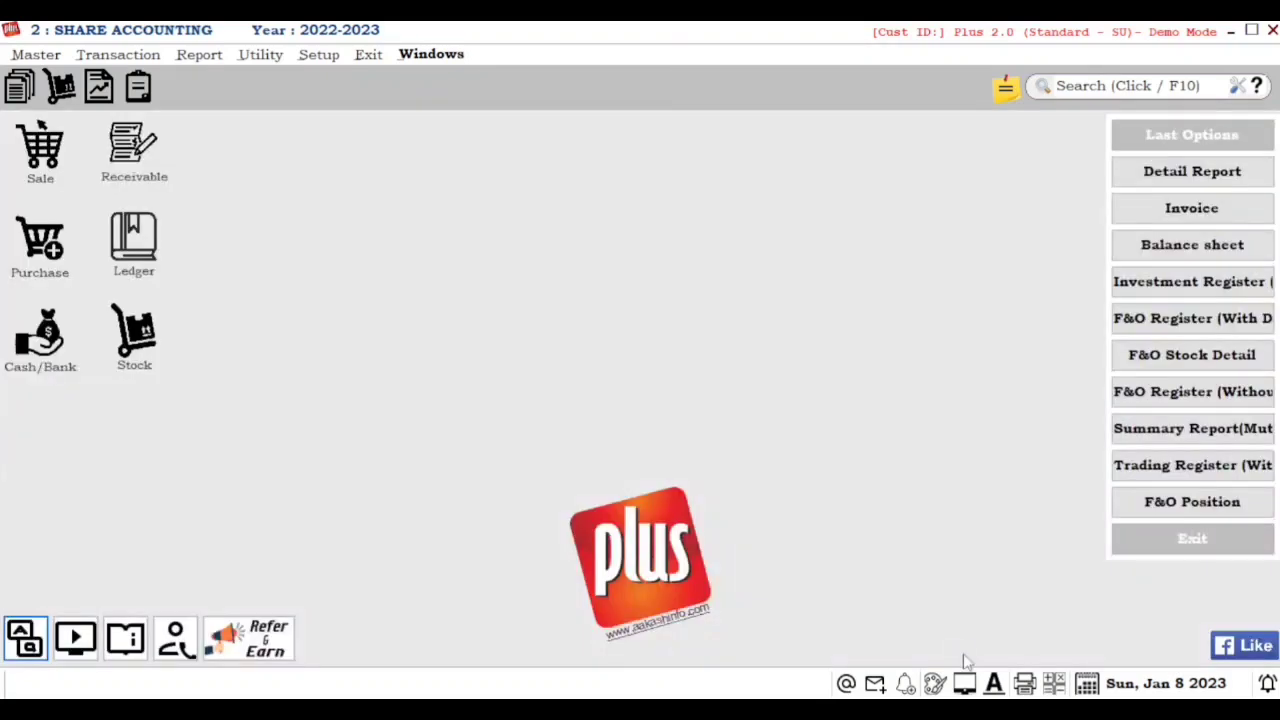
- Open the balance sheet and drill into Net Profit to view the profit and loss account
key("alt+r")
key("b")
key("b")
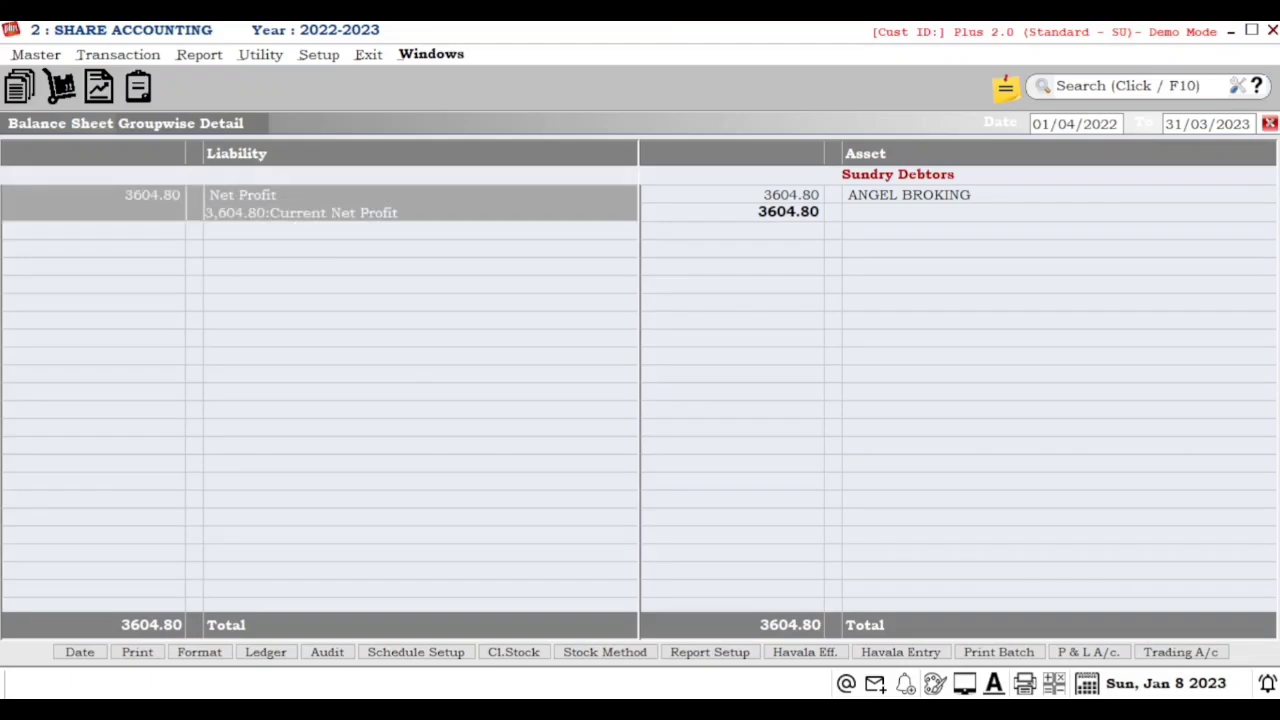
key("Return")
- Open the Short Term Gain A/c. ledger from the profit and loss account and examine its 08/01/2023 journal entry
key("Down")
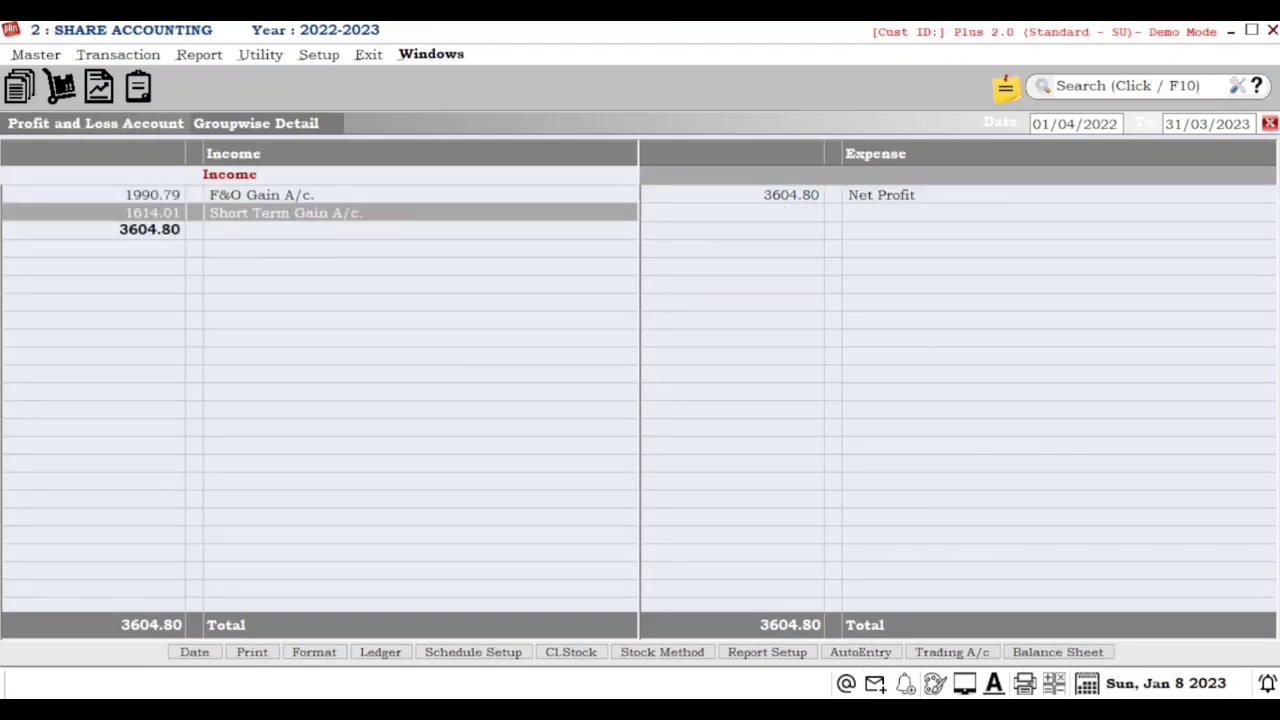
key("Up")
key("Down")
key("Return")
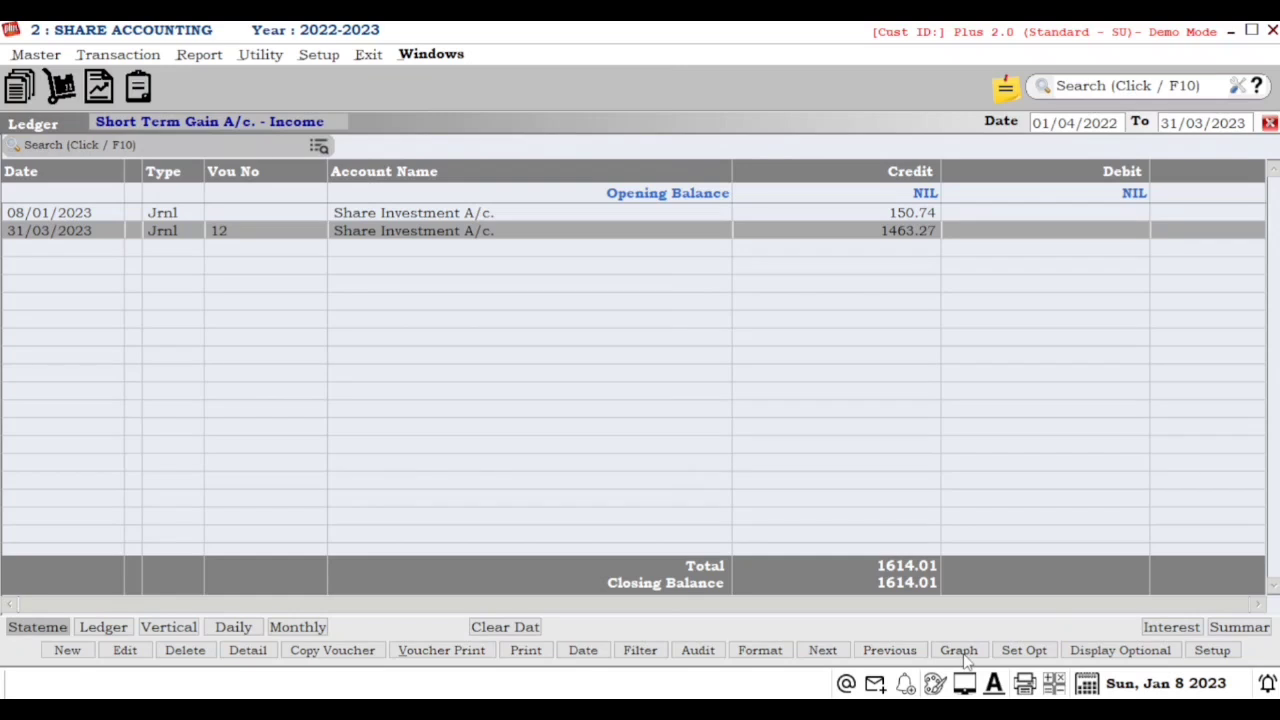
key("Up")
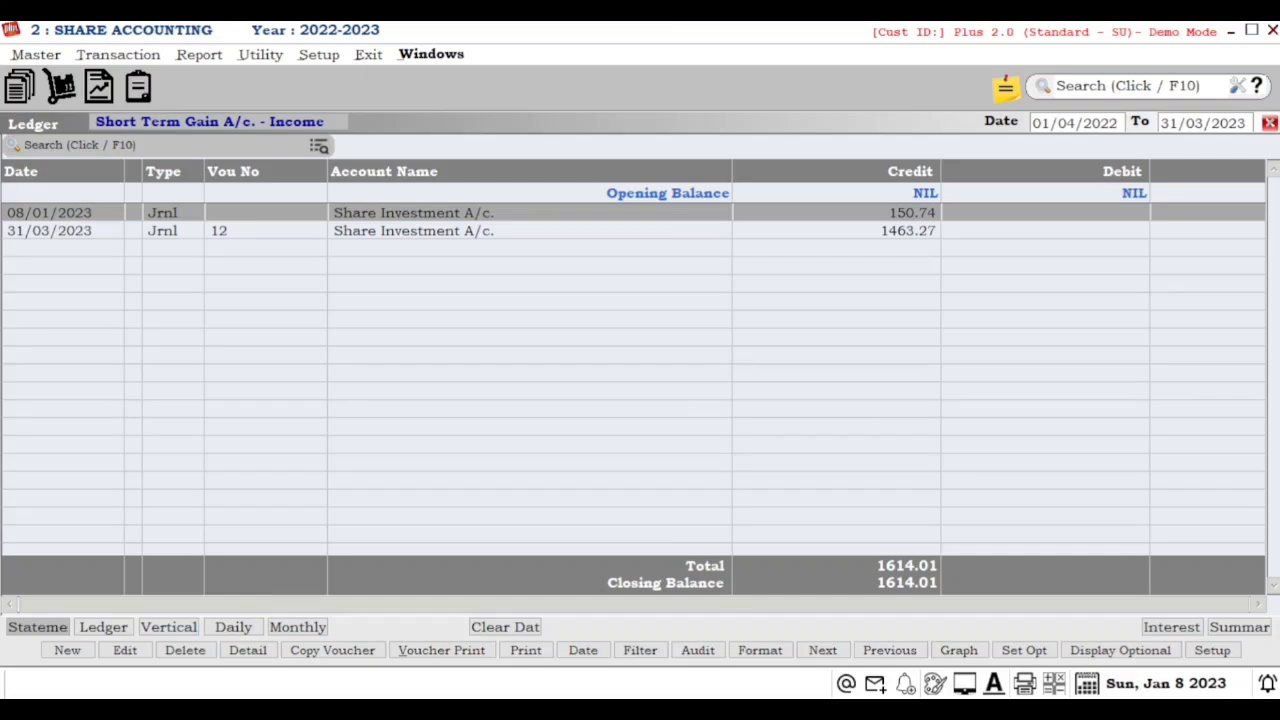
- Close the ledger, the profit and loss account and the balance sheet
key("Escape")
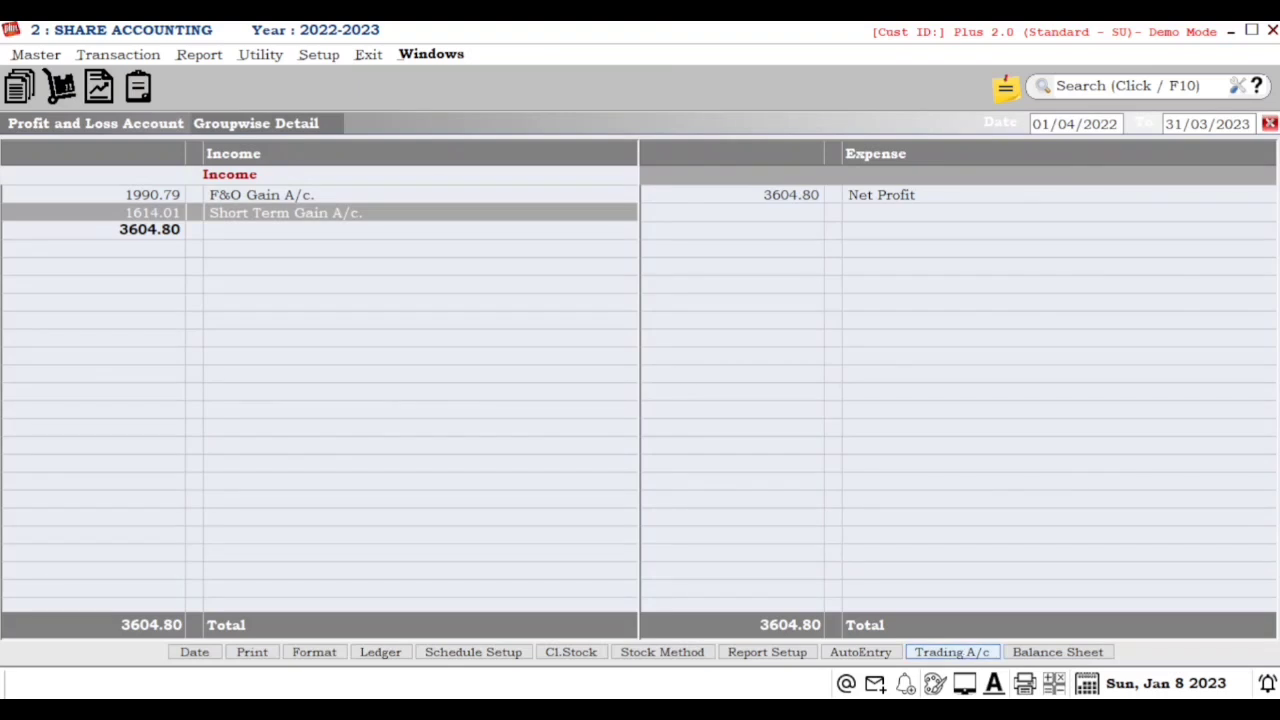
key("Escape")
key("Escape")
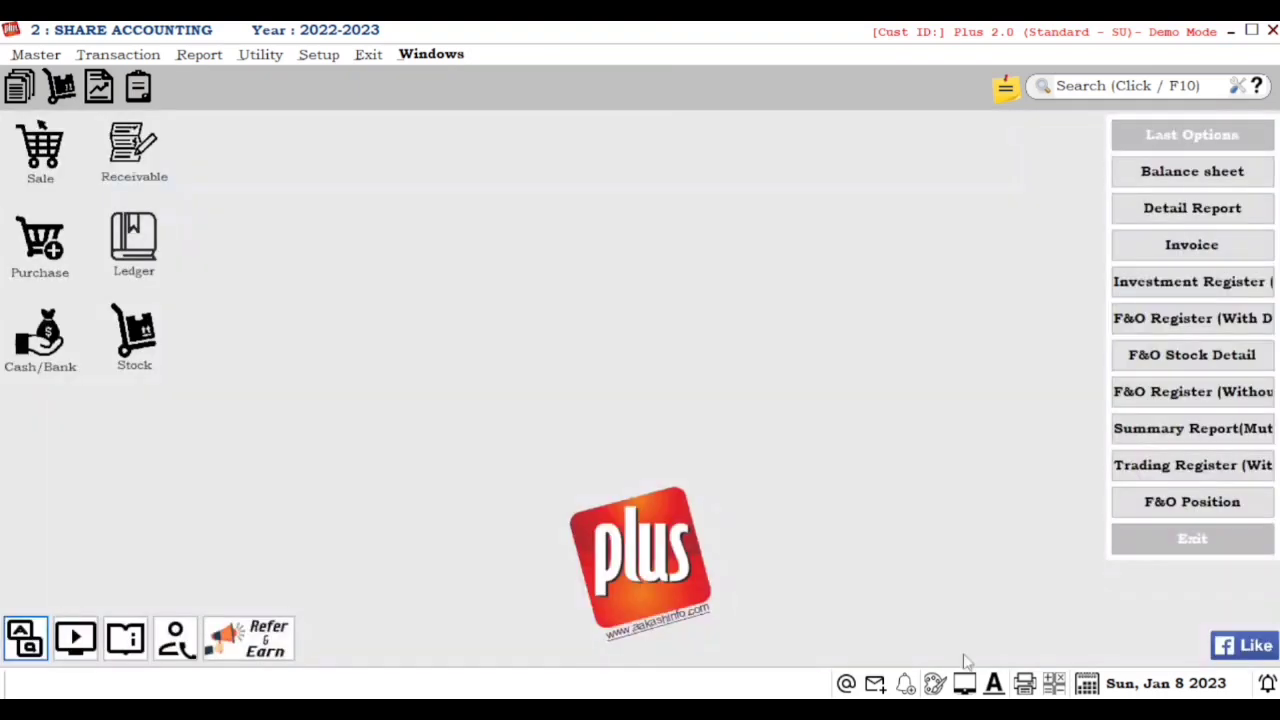